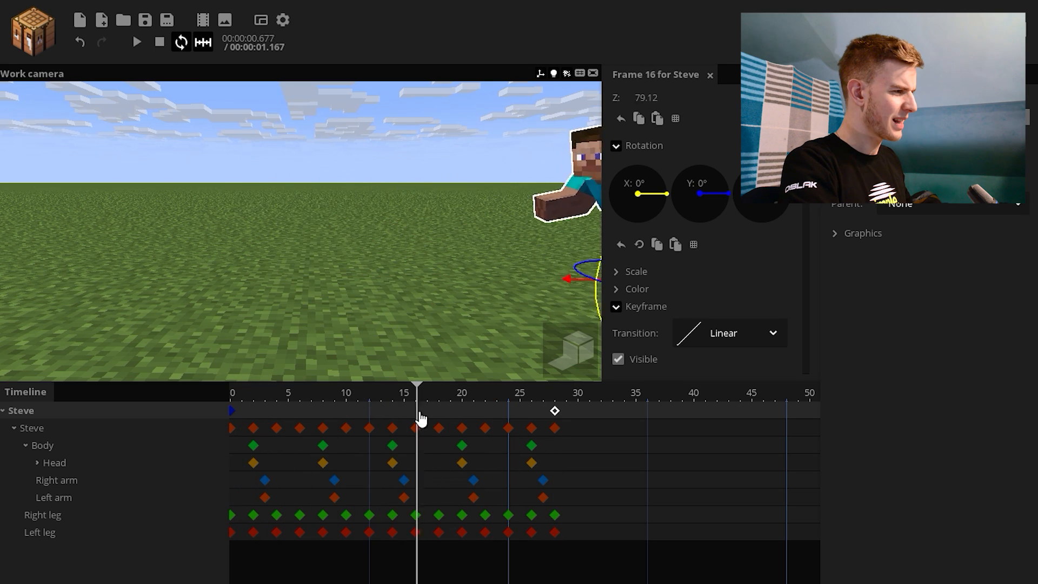
# - Shift Steve along his running direction and replace the left leg's frame 28 keyframe with its frame 29 pose
pyautogui.moveTo(445, 284); pyautogui.dragTo(424, 285)
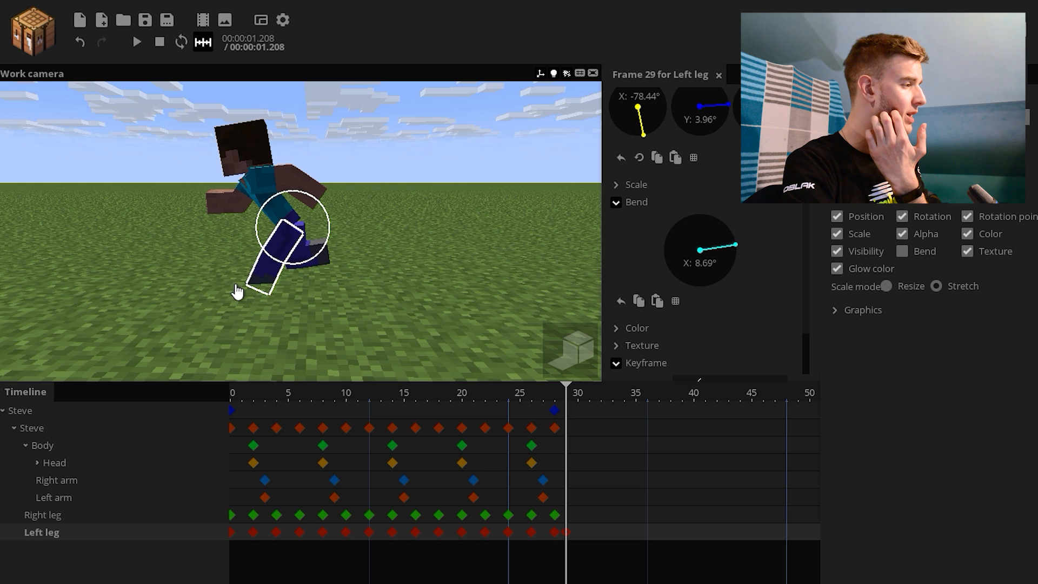
pyautogui.click(557, 534)
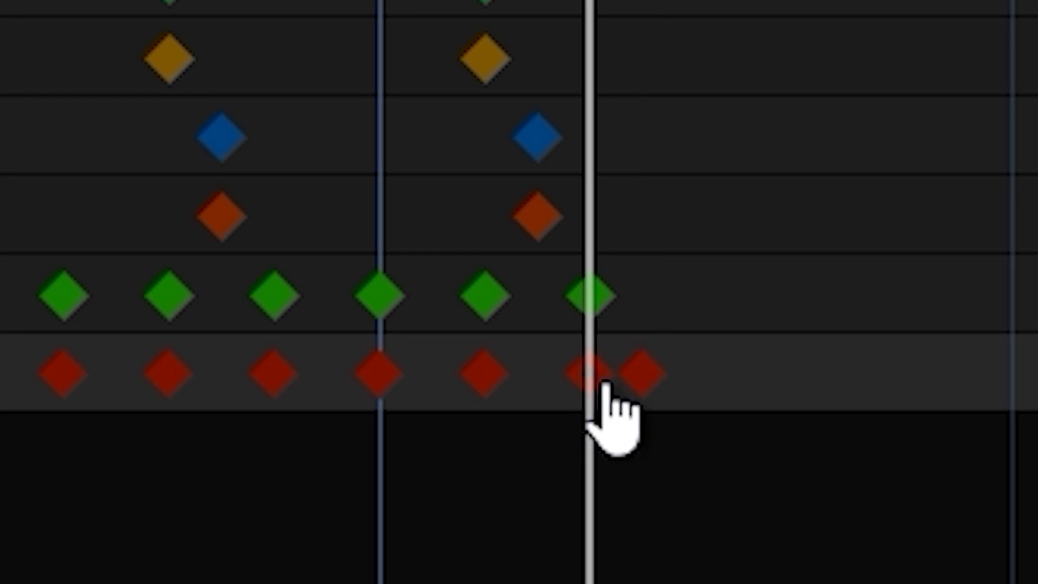
pyautogui.press('Delete')
pyautogui.moveTo(566, 533); pyautogui.dragTo(554, 533)
# - Adjust Steve's height slightly at frame 28 and play back the run from frame 19 to check it
pyautogui.click(545, 431)
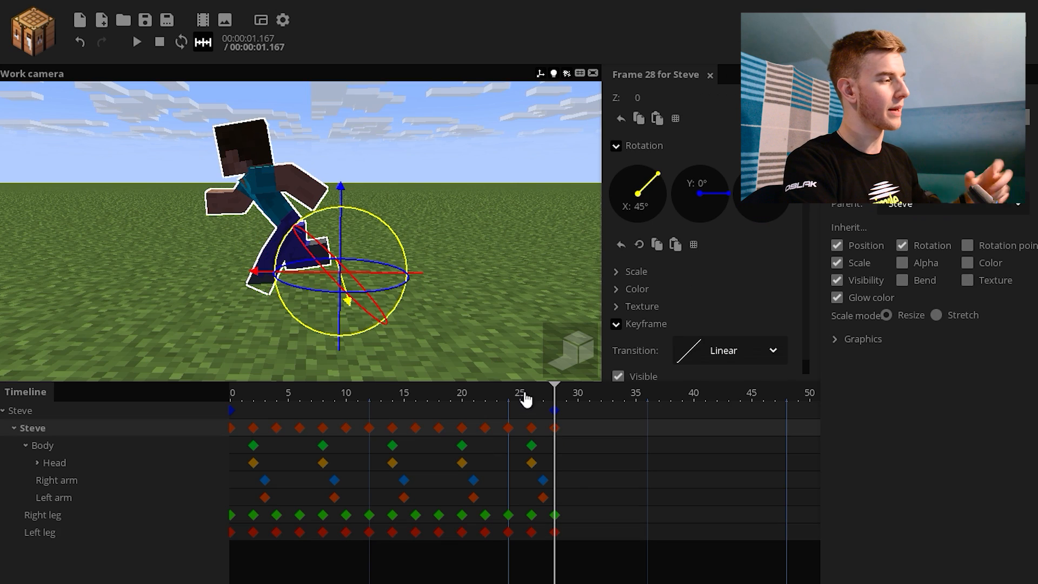
pyautogui.moveTo(338, 238); pyautogui.dragTo(341, 230)
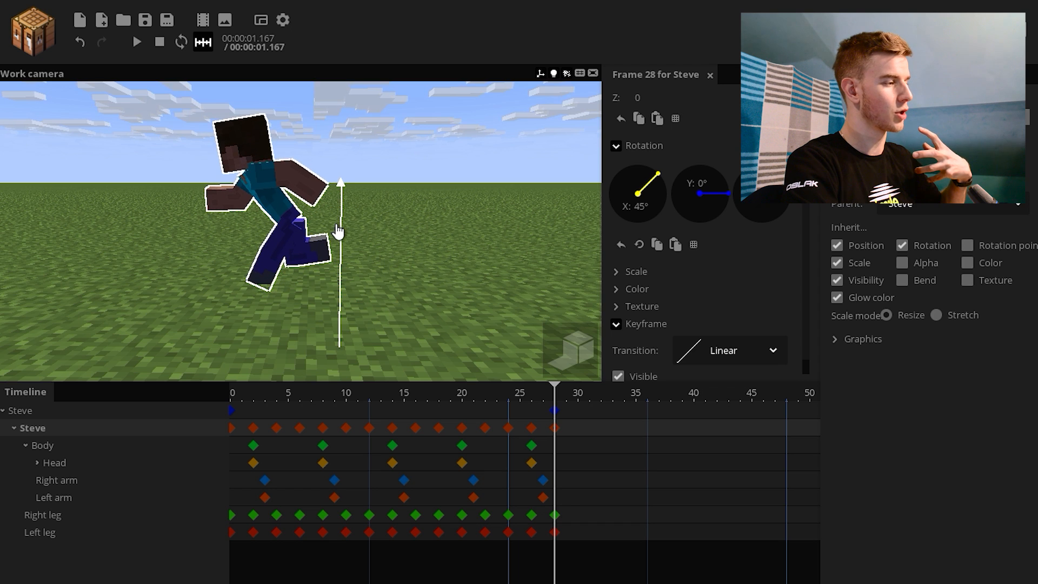
pyautogui.moveTo(554, 398); pyautogui.dragTo(448, 398)
pyautogui.press('space')
pyautogui.press('space')
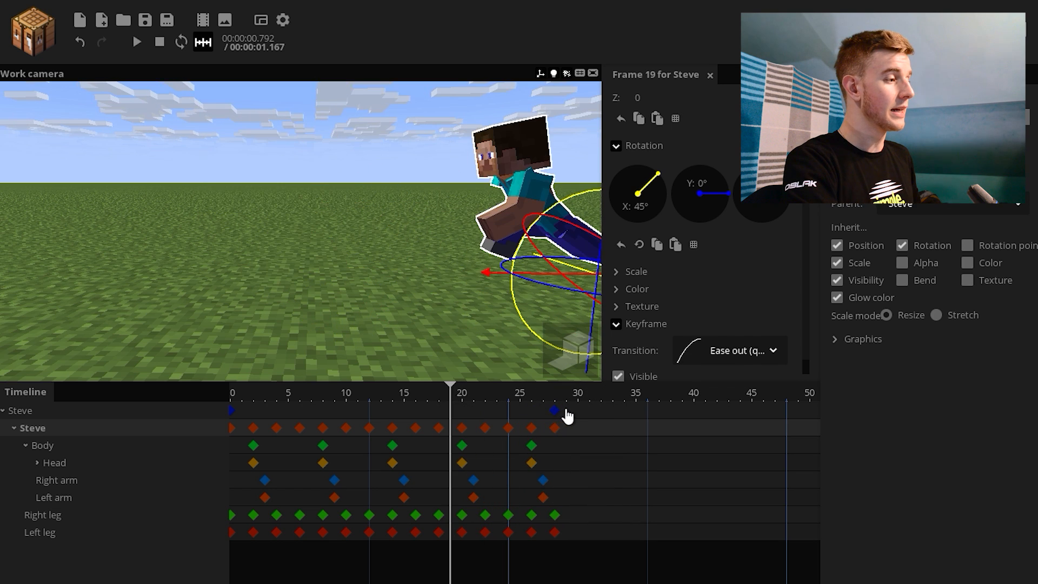
pyautogui.moveTo(538, 399); pyautogui.dragTo(554, 399)
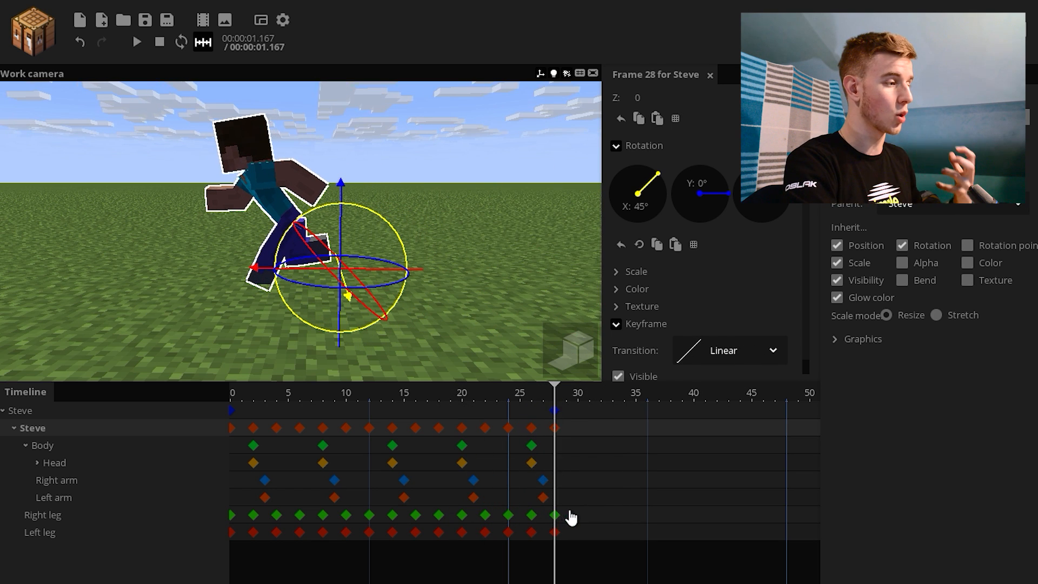
# - Raise the right leg at frame 28 and review Steve's body keyframes between frames 22 and 28
pyautogui.click(555, 516)
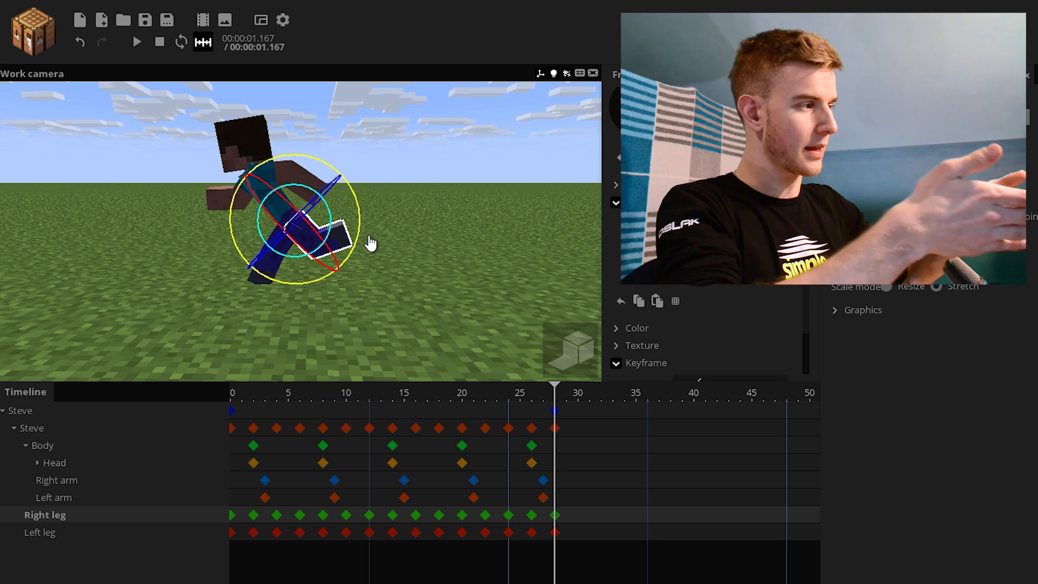
pyautogui.click(509, 428)
pyautogui.click(532, 429)
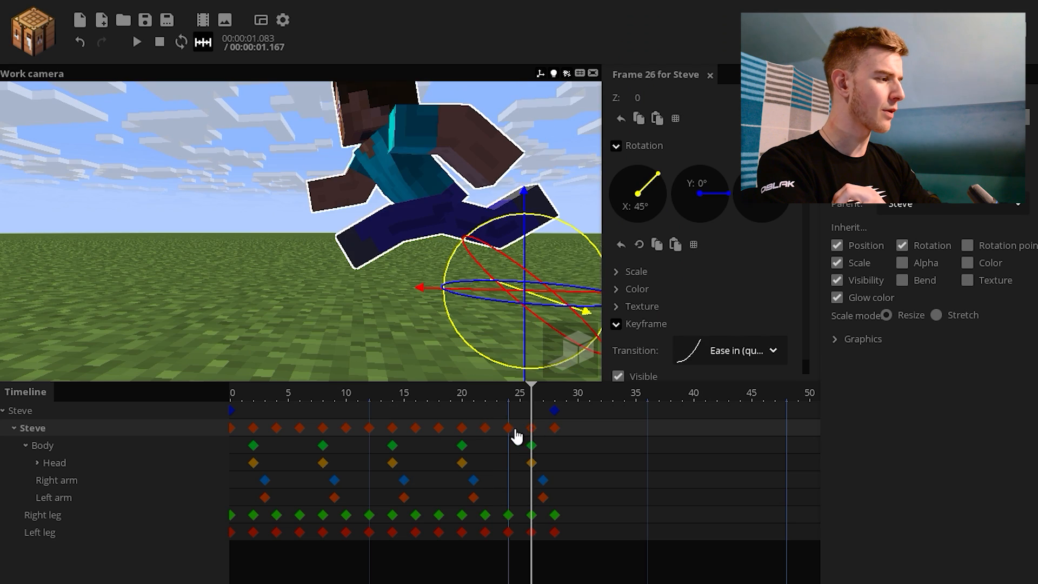
pyautogui.click(508, 429)
pyautogui.click(485, 429)
pyautogui.click(508, 428)
pyautogui.click(532, 428)
pyautogui.click(555, 428)
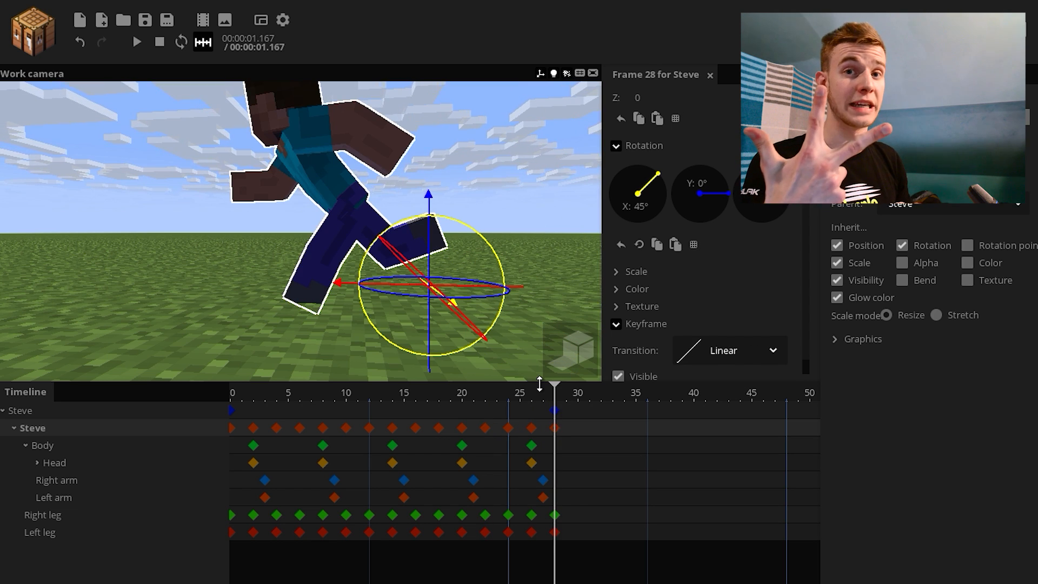
# - Key both legs at frame 31, swinging the left leg back and the right leg forward
pyautogui.moveTo(561, 256); pyautogui.dragTo(561, 255, button='right')
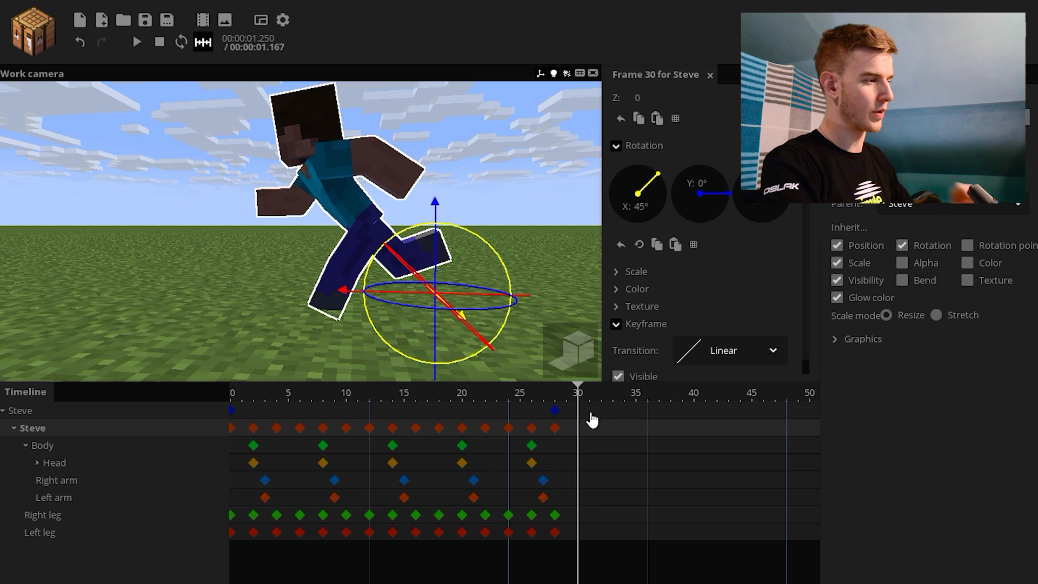
pyautogui.scroll(1, 509, 146)
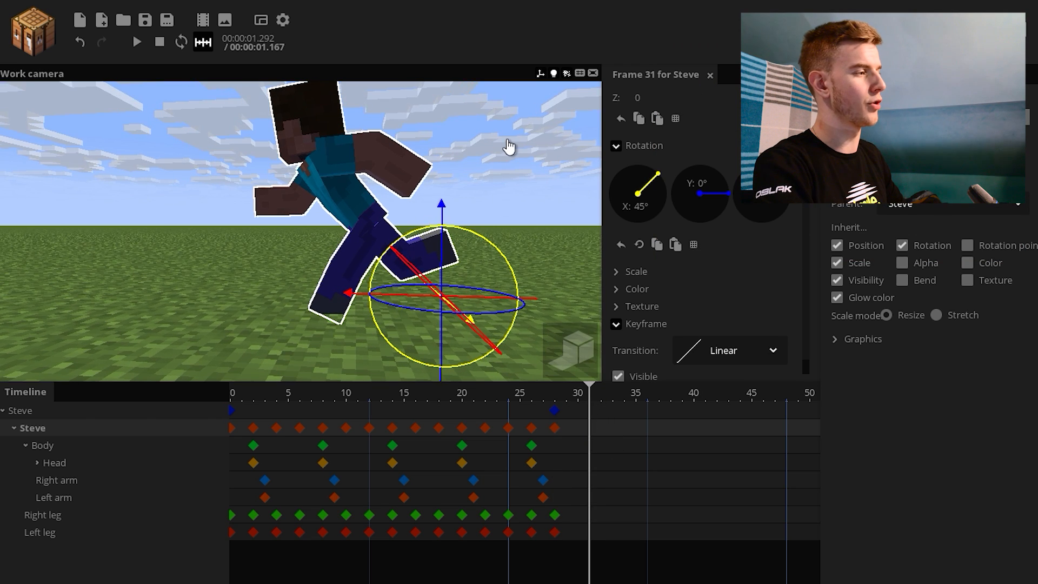
pyautogui.click(588, 521)
pyautogui.click(588, 532)
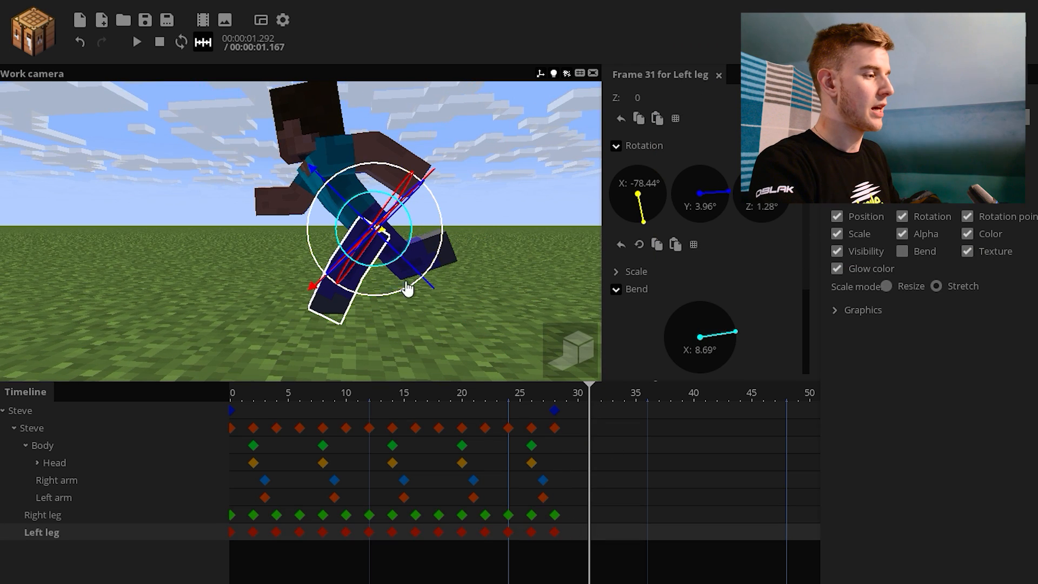
pyautogui.moveTo(406, 287); pyautogui.dragTo(425, 236)
pyautogui.click(589, 515)
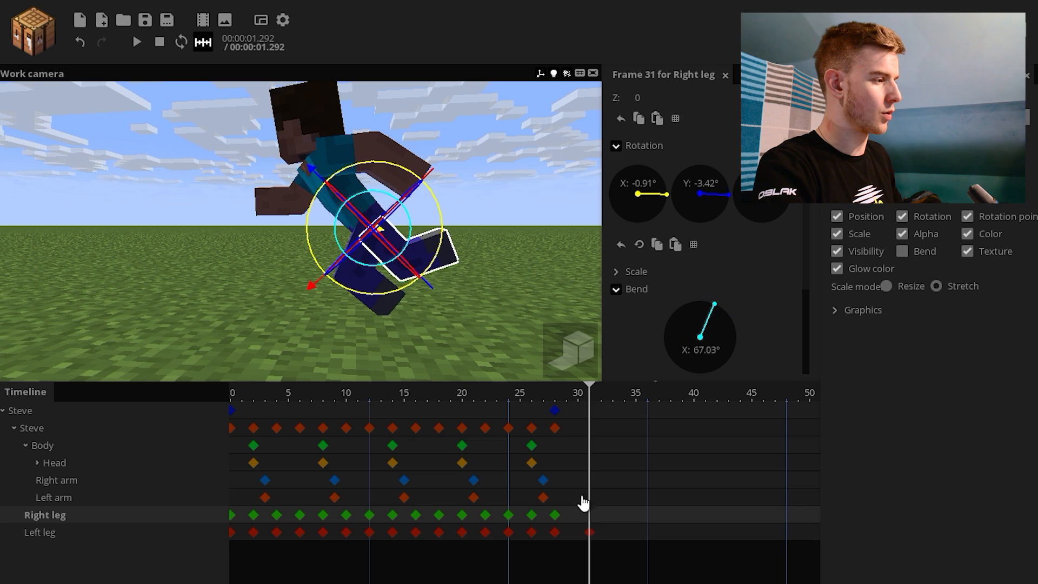
pyautogui.moveTo(389, 294); pyautogui.dragTo(332, 319)
pyautogui.moveTo(382, 265); pyautogui.dragTo(403, 259)
# - Pose the right leg at frame 34, set the left leg's bend there to about 18.43°, and play the animation
pyautogui.click(624, 514)
pyautogui.moveTo(390, 292); pyautogui.dragTo(424, 276)
pyautogui.click(624, 533)
pyautogui.moveTo(392, 260); pyautogui.dragTo(359, 270)
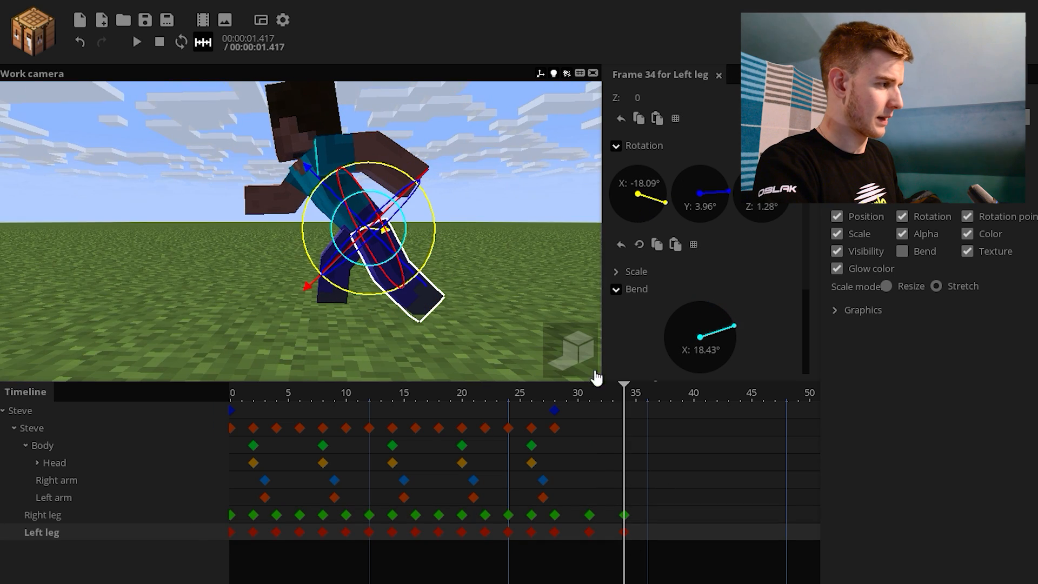
pyautogui.click(483, 401)
pyautogui.press('space')
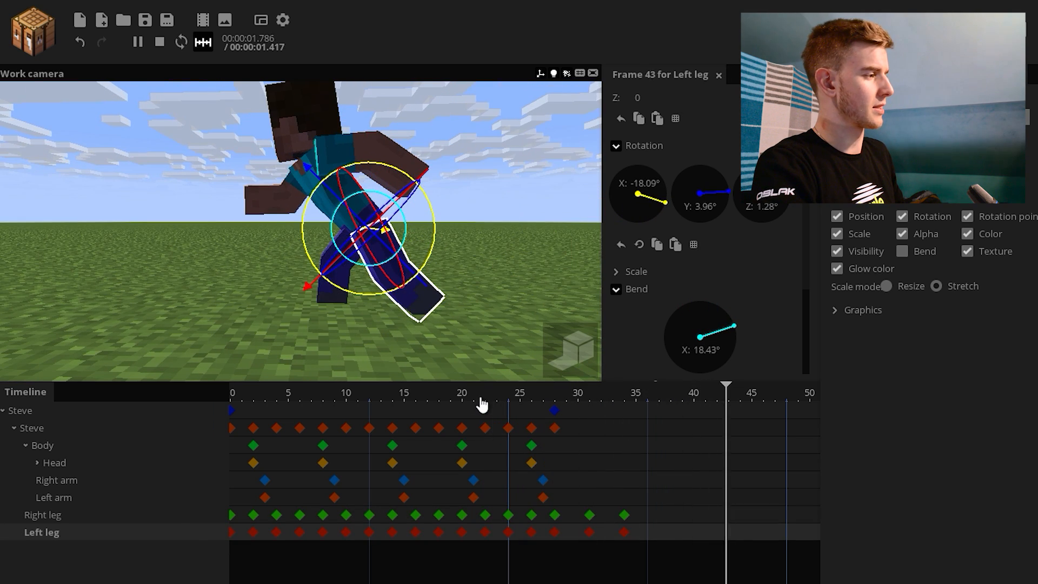
pyautogui.press('space')
# - Retime the last two pairs of leg keyframes to frames 30 and 32, and play back from frame 24
pyautogui.moveTo(657, 541); pyautogui.dragTo(606, 542)
pyautogui.moveTo(615, 516); pyautogui.dragTo(604, 516)
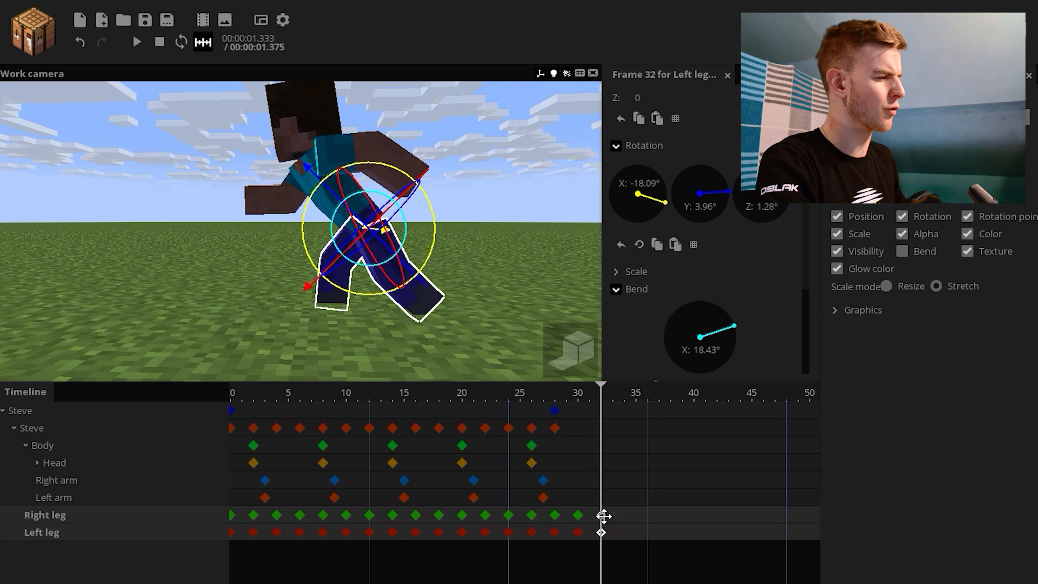
pyautogui.click(507, 406)
pyautogui.press('space')
pyautogui.press('space')
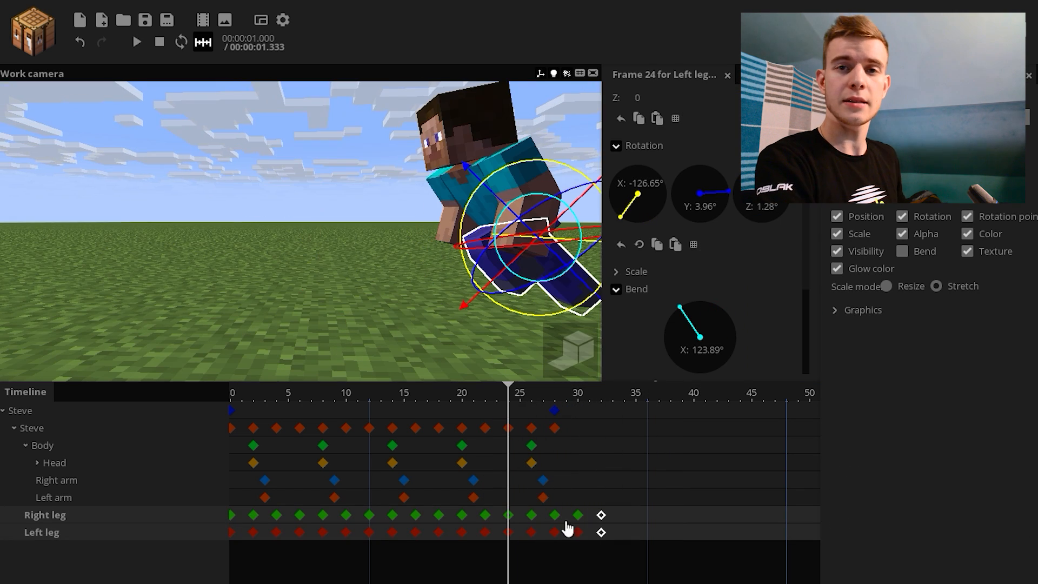
# - Key Steve's body at frame 30 with an X rotation of about 26.11° and a lower height, comparing it with frame 28
pyautogui.moveTo(614, 509); pyautogui.dragTo(574, 552)
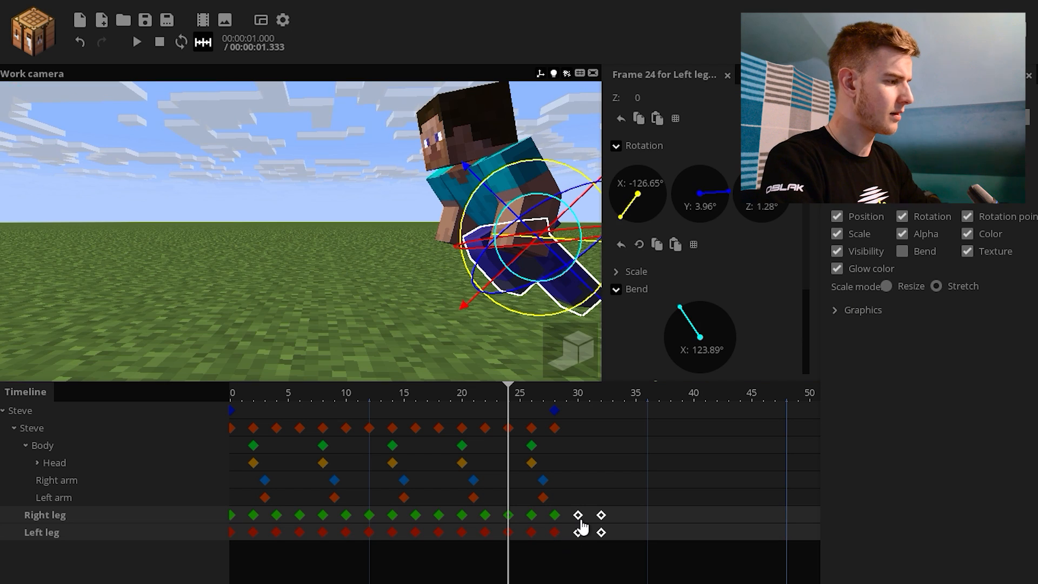
pyautogui.click(579, 431)
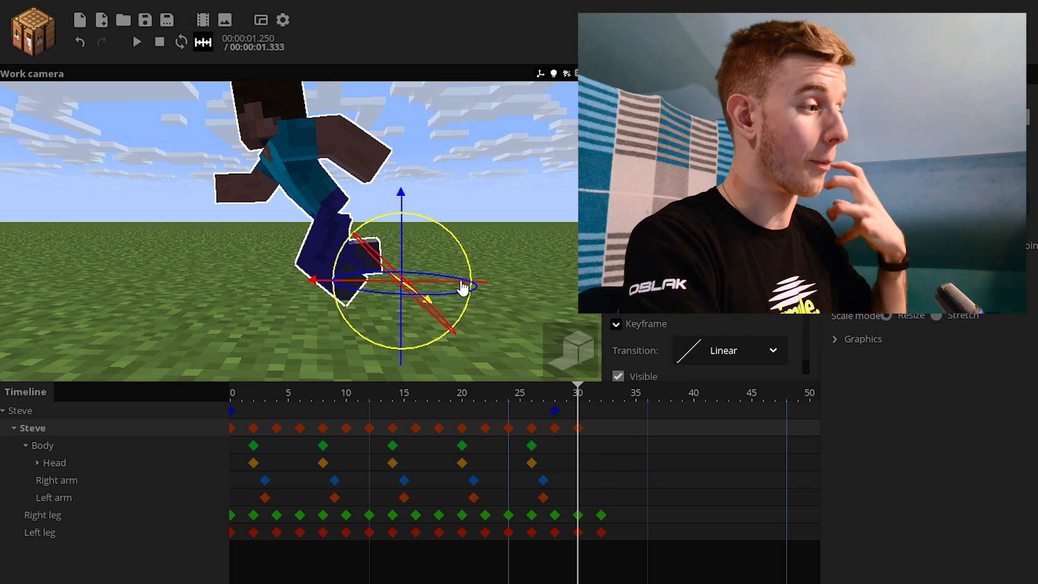
pyautogui.moveTo(461, 256); pyautogui.dragTo(464, 253)
pyautogui.moveTo(401, 200); pyautogui.dragTo(402, 223)
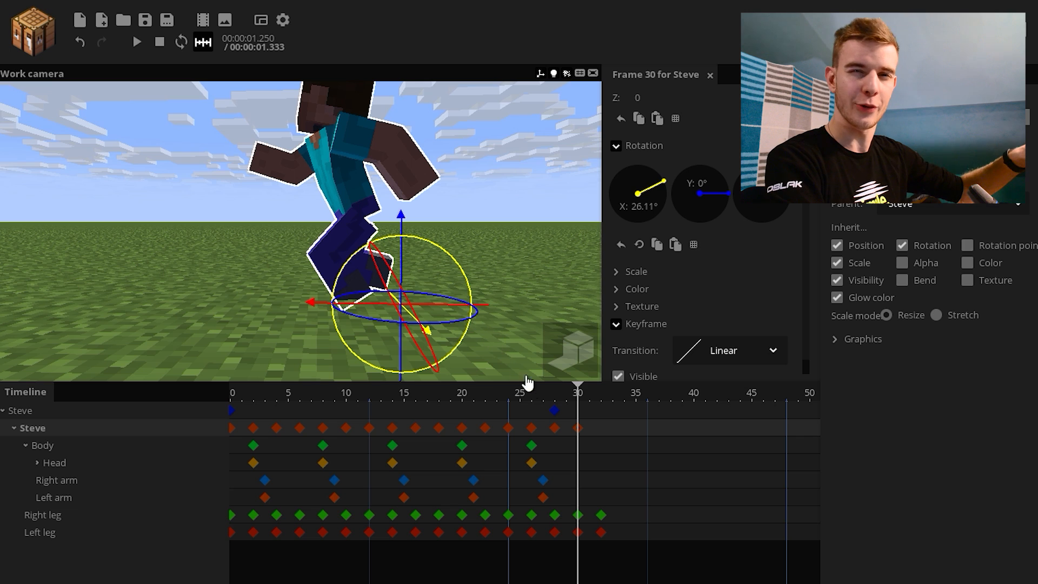
pyautogui.moveTo(578, 402); pyautogui.dragTo(509, 406)
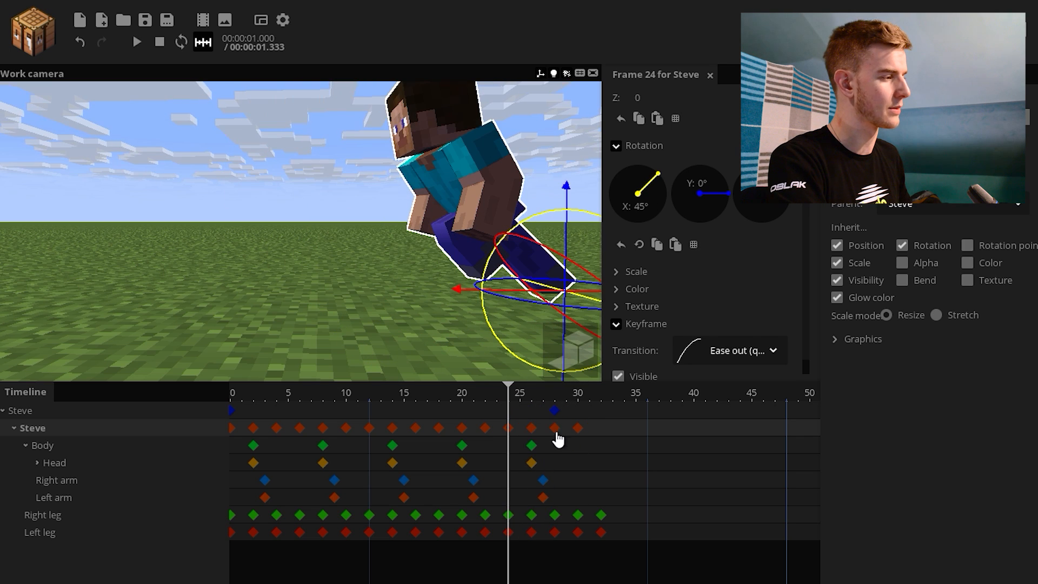
pyautogui.click(554, 429)
pyautogui.click(579, 432)
pyautogui.click(556, 430)
pyautogui.click(579, 433)
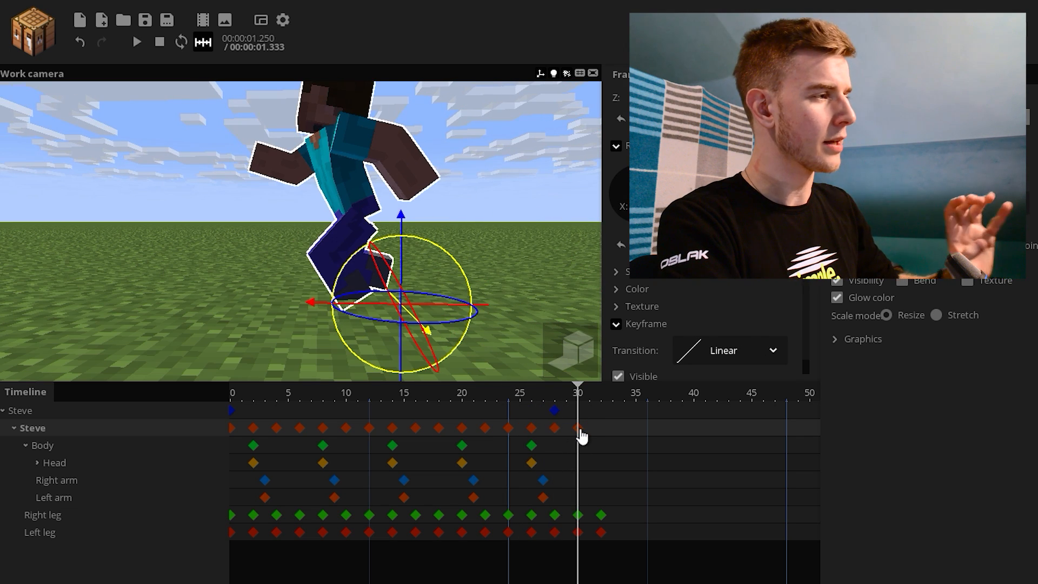
# - Key the parent Steve at frame 30, moved to about Z 148.80, and compare his placement with frame 28
pyautogui.click(555, 413)
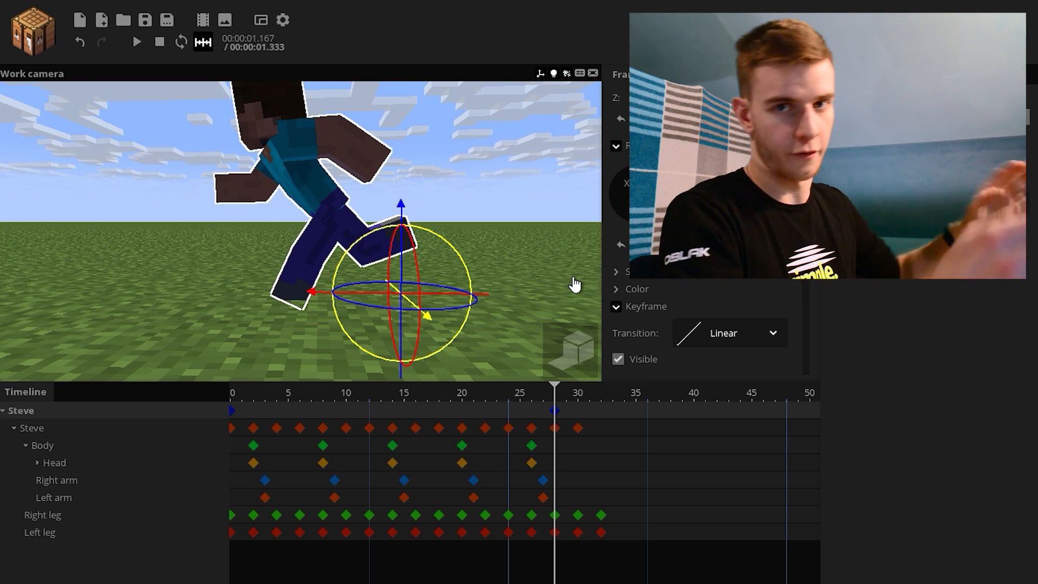
pyautogui.click(578, 401)
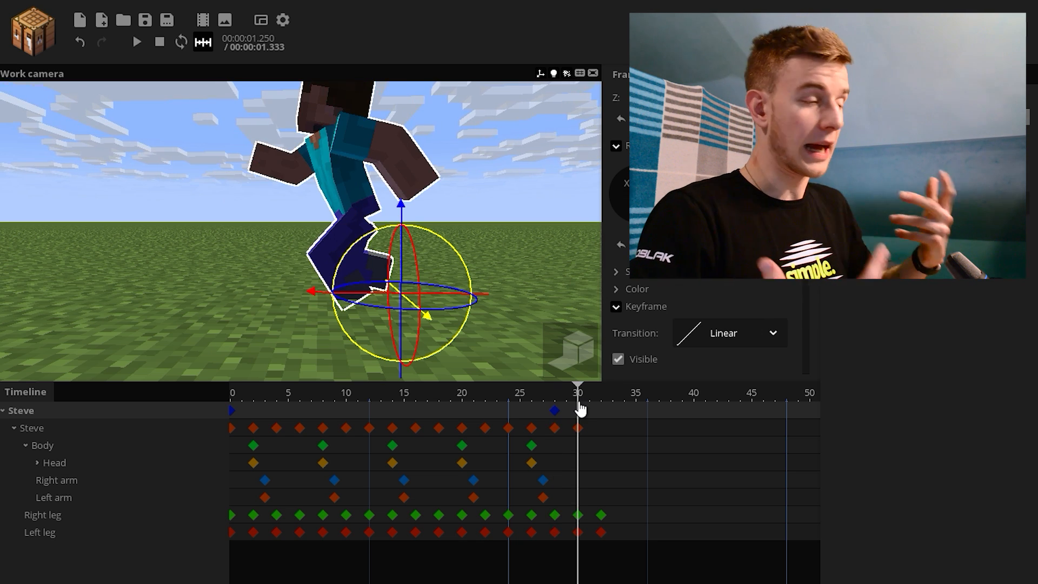
pyautogui.click(555, 403)
pyautogui.click(577, 416)
pyautogui.moveTo(469, 297); pyautogui.dragTo(444, 321)
pyautogui.click(557, 419)
pyautogui.click(577, 420)
pyautogui.click(555, 415)
pyautogui.click(577, 414)
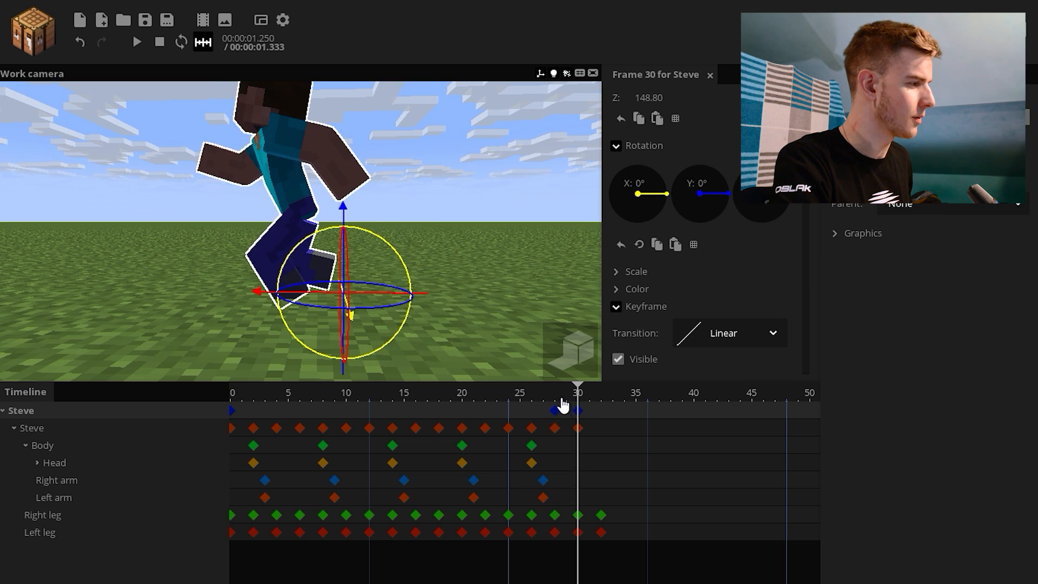
pyautogui.moveTo(561, 399); pyautogui.dragTo(573, 401)
# - Rotate the right and left legs at frame 30 to refine the stride pose
pyautogui.click(579, 516)
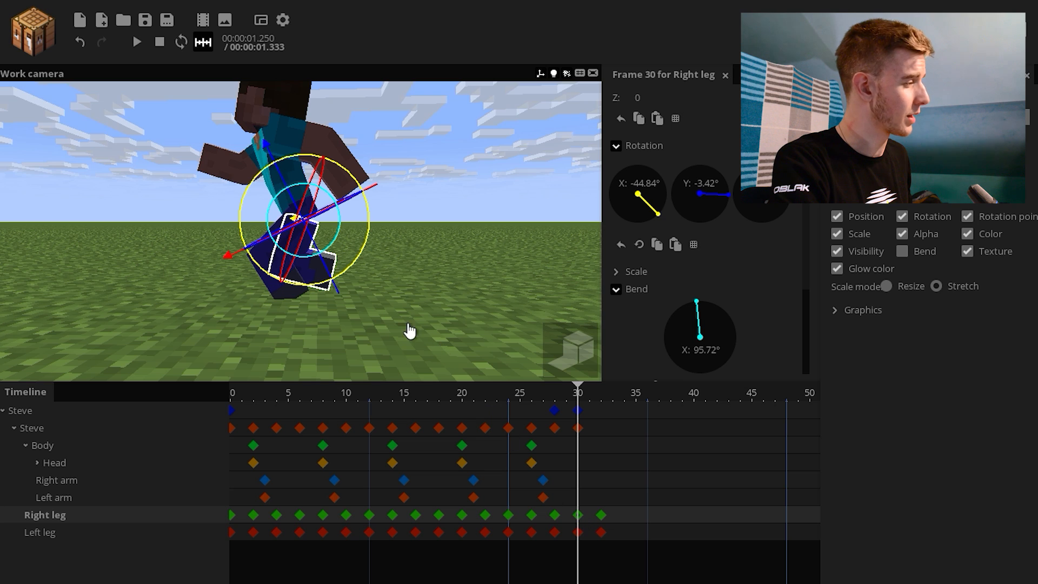
pyautogui.click(577, 533)
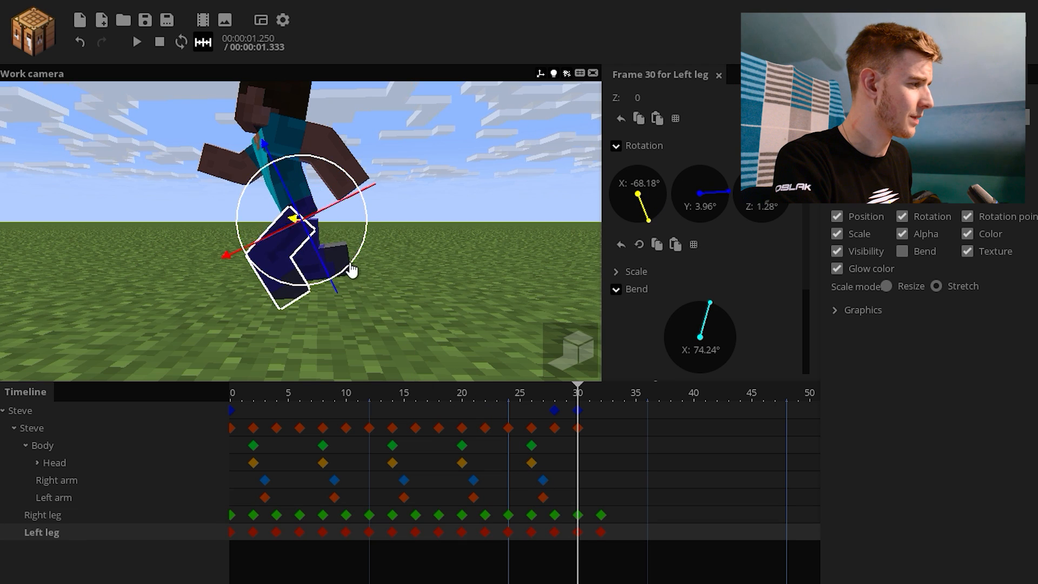
pyautogui.moveTo(342, 252)
pyautogui.mouseDown()
pyautogui.moveTo(329, 260)
pyautogui.moveTo(346, 255)
pyautogui.mouseUp()
# - Raise Steve's body slightly at frame 30 and move the parent Steve to about Z 149.64
pyautogui.click(577, 428)
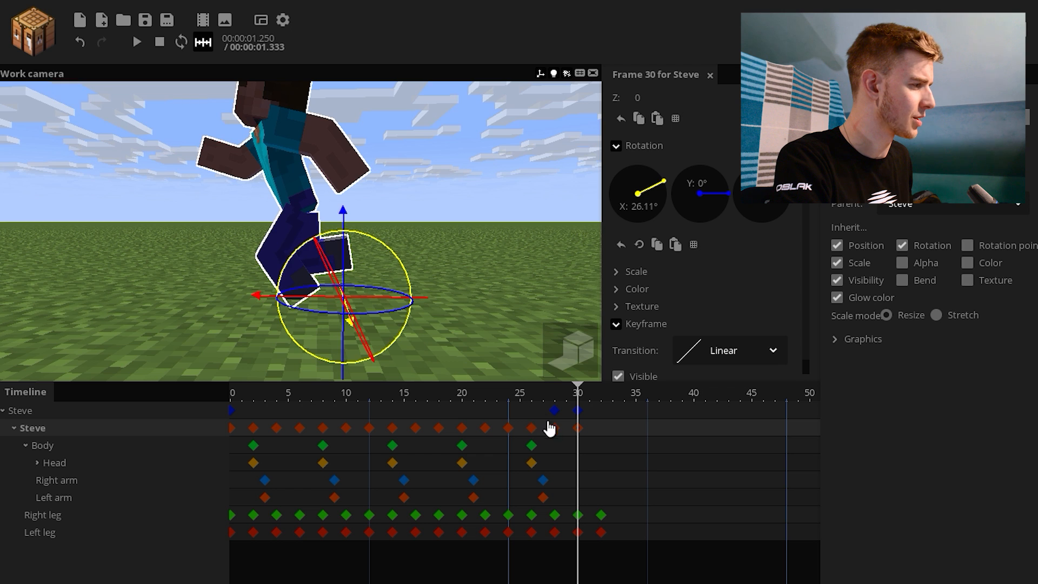
pyautogui.click(555, 412)
pyautogui.click(577, 411)
pyautogui.moveTo(425, 302); pyautogui.dragTo(418, 304)
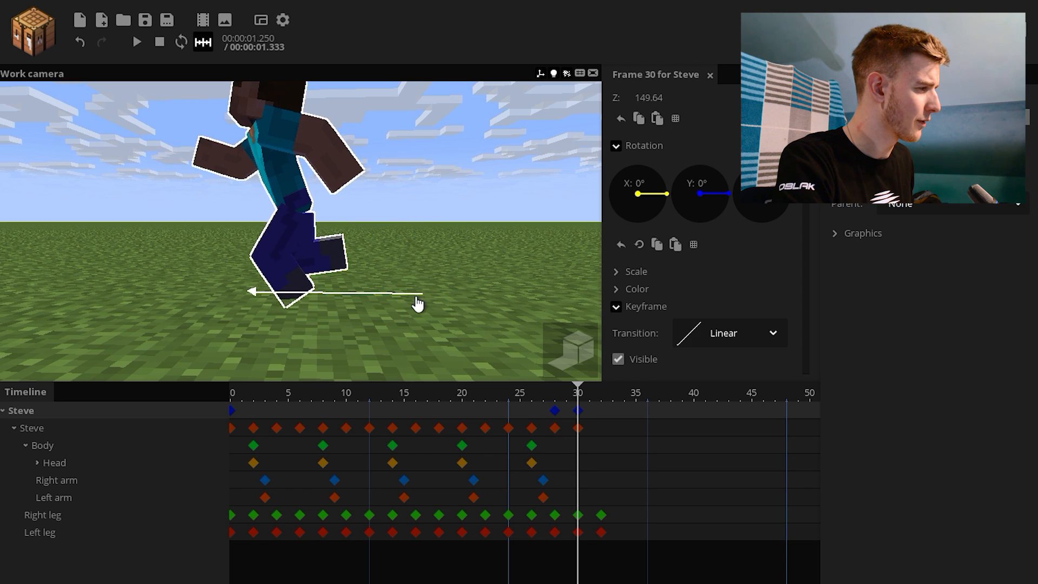
# - Key Steve's body at frame 32 with its X rotation reset to 0°
pyautogui.moveTo(577, 403); pyautogui.dragTo(606, 406)
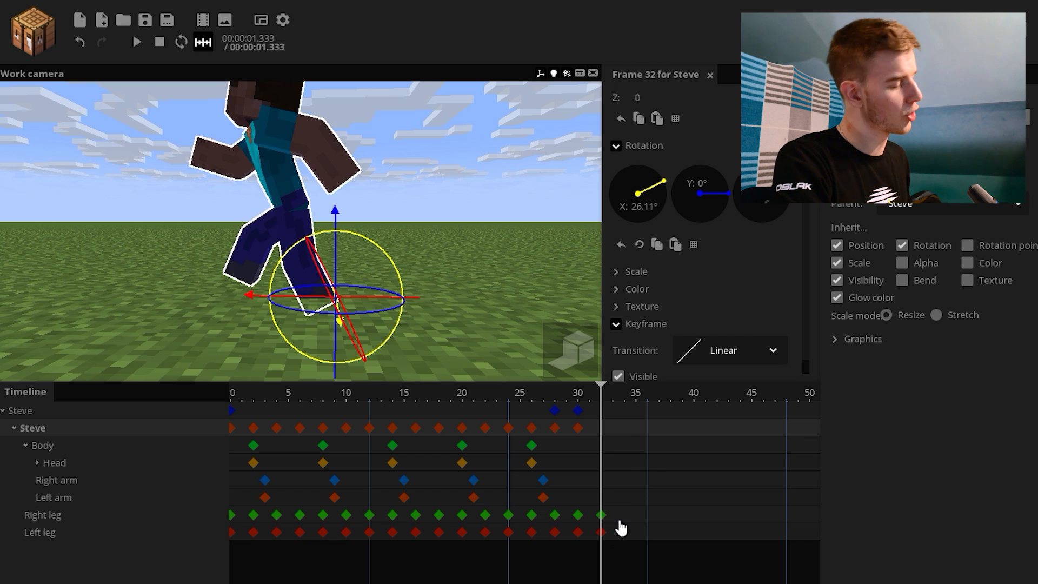
pyautogui.moveTo(622, 506); pyautogui.dragTo(617, 455)
pyautogui.click(604, 429)
pyautogui.rightClick(638, 196)
# - Rotate both legs together at frame 32 to match the upright body
pyautogui.moveTo(615, 528); pyautogui.dragTo(587, 512)
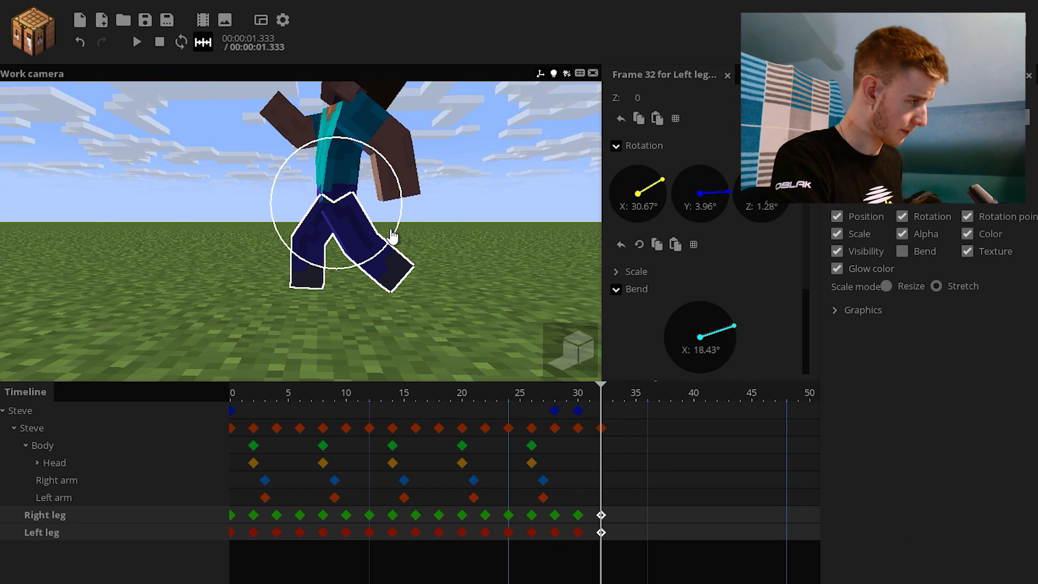
pyautogui.moveTo(393, 236); pyautogui.dragTo(394, 236)
pyautogui.moveTo(433, 251); pyautogui.dragTo(434, 213)
pyautogui.moveTo(390, 253); pyautogui.dragTo(398, 249)
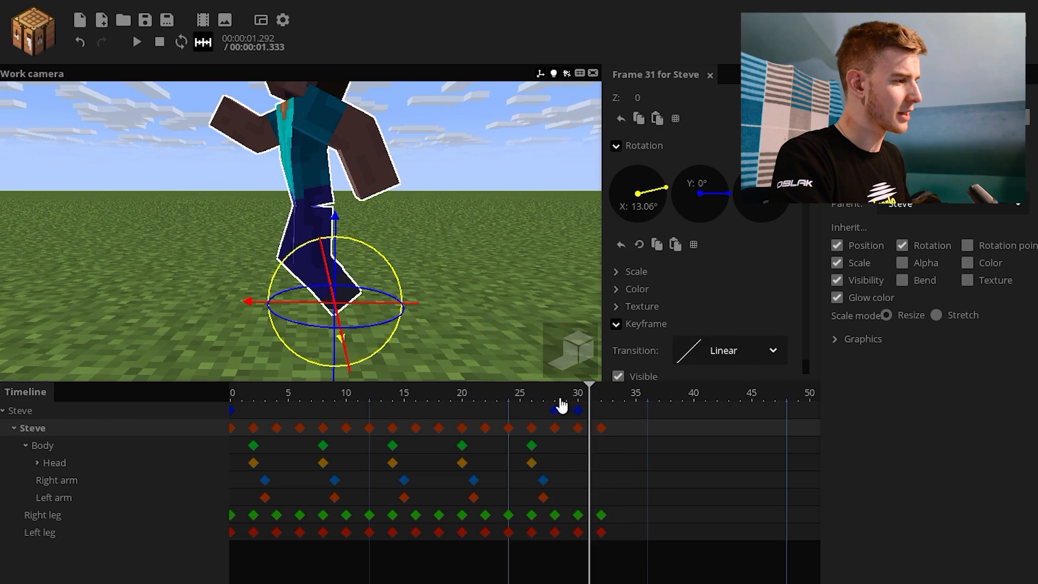
# - Lower Steve's body at frame 32 and set the right leg's bend to about 37.06°
pyautogui.moveTo(334, 221); pyautogui.dragTo(343, 231)
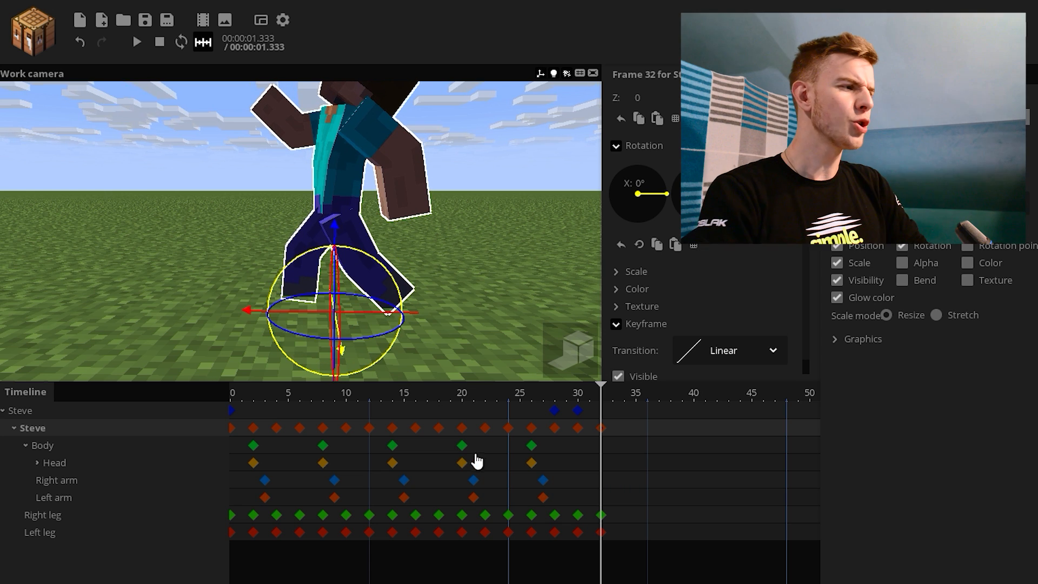
pyautogui.click(599, 516)
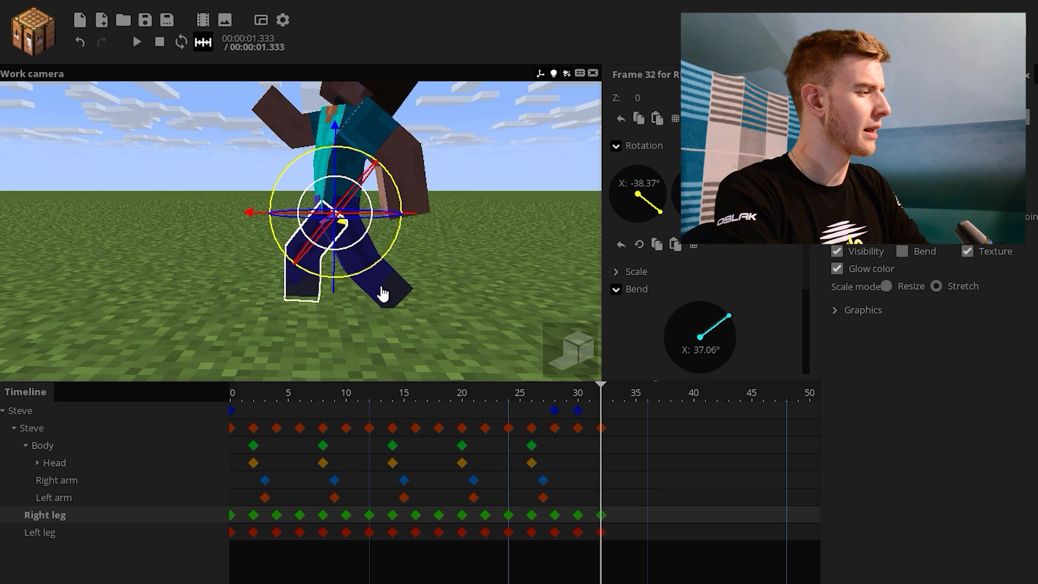
pyautogui.click(600, 429)
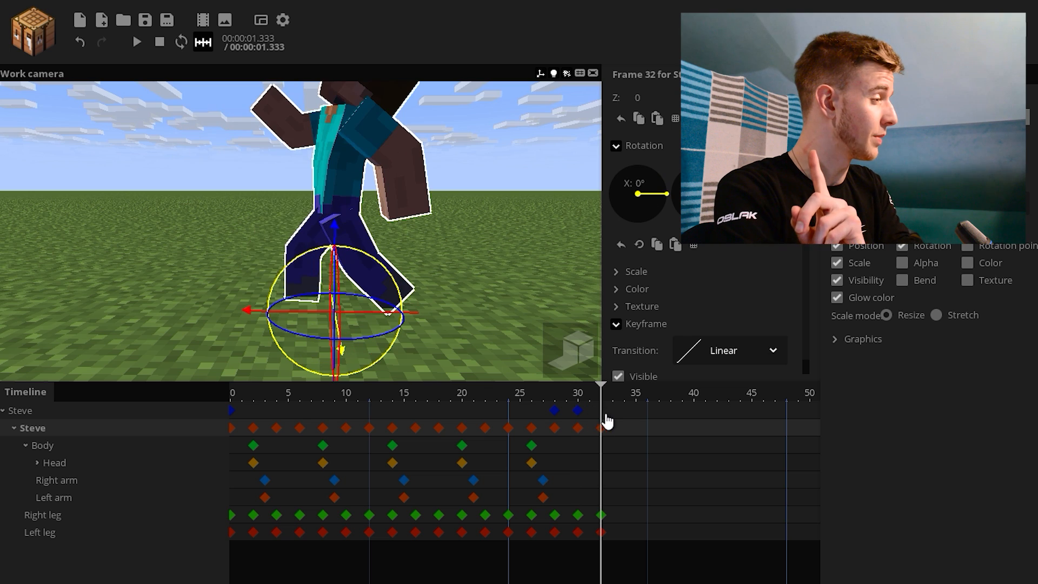
# - Move the parent Steve to about Z 161.34 at frame 32 and adjust the child Steve's height there
pyautogui.click(606, 415)
pyautogui.click(578, 411)
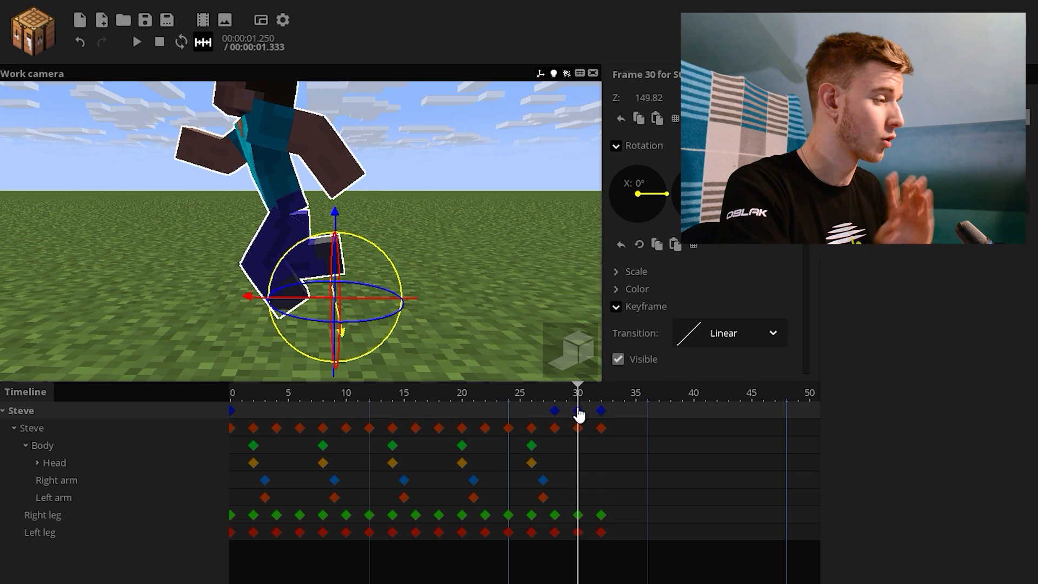
pyautogui.click(601, 413)
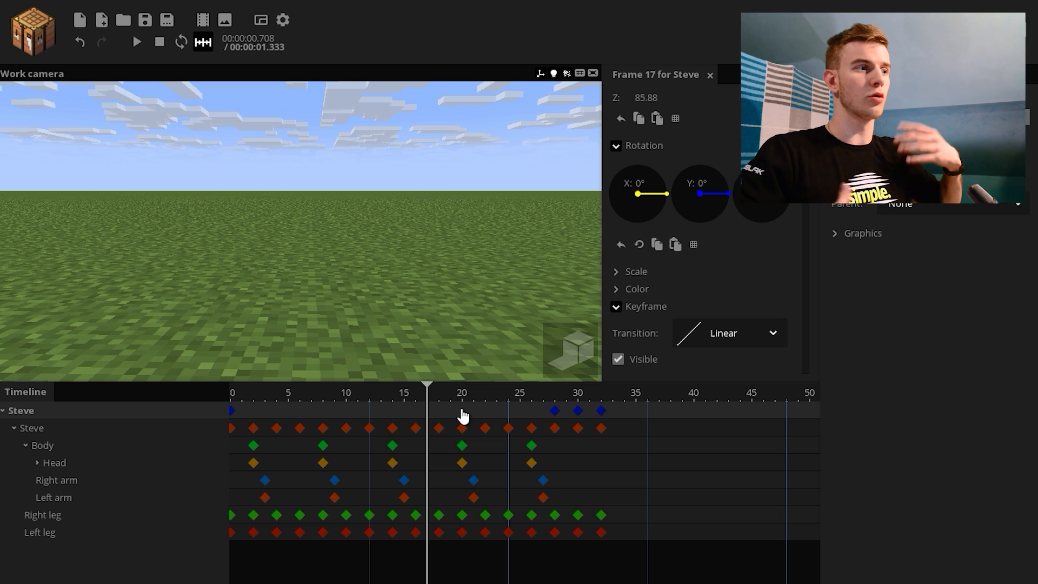
pyautogui.moveTo(590, 400); pyautogui.dragTo(662, 401)
pyautogui.click(600, 429)
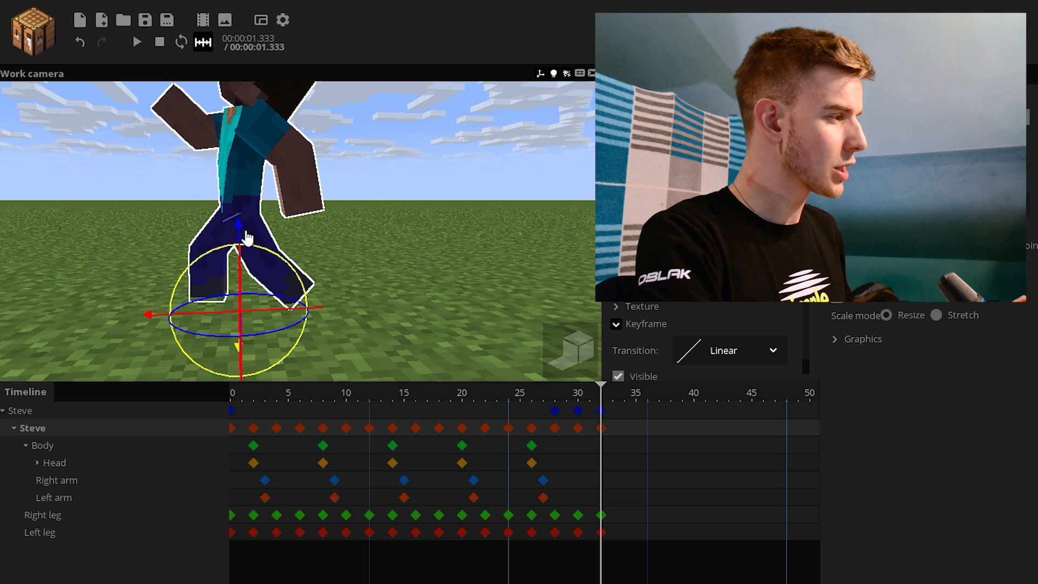
pyautogui.moveTo(241, 232); pyautogui.dragTo(249, 228)
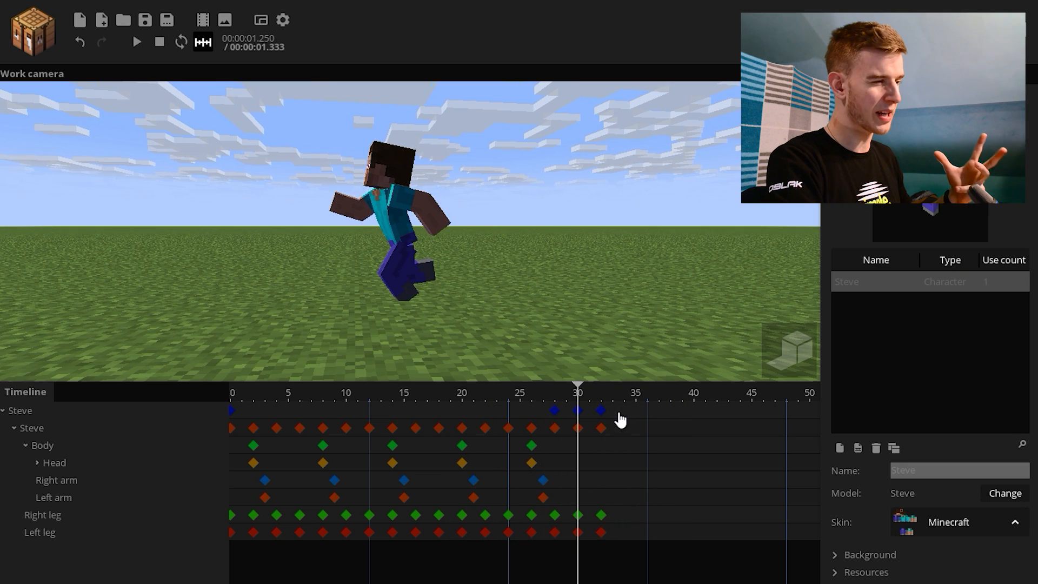
# - Shift all of Steve's frame 32 keyframes to frame 31 and play back the end of the run
pyautogui.moveTo(602, 538); pyautogui.dragTo(599, 541)
pyautogui.moveTo(599, 413); pyautogui.dragTo(589, 412)
pyautogui.click(531, 396)
pyautogui.press('space')
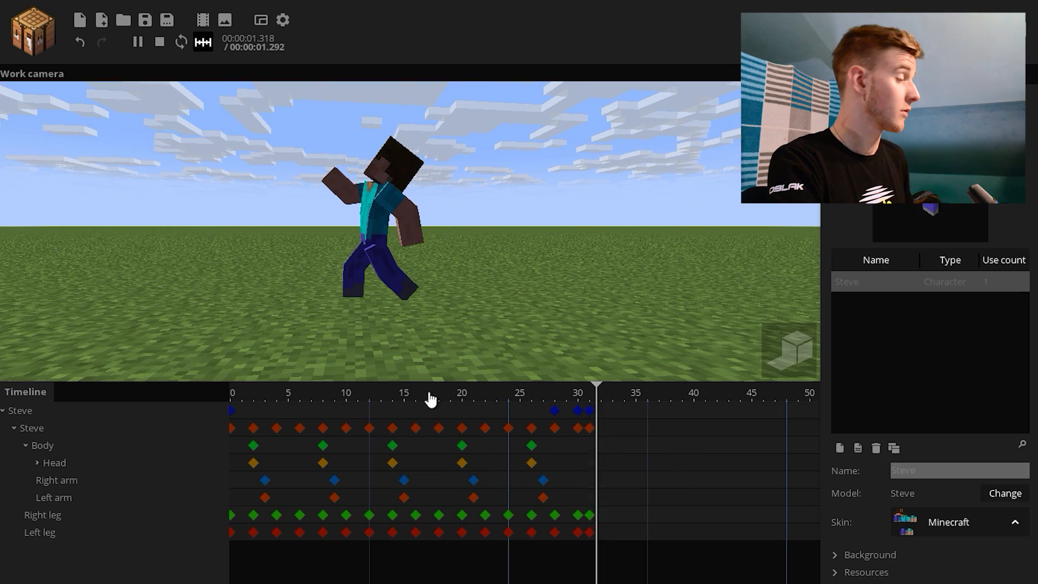
pyautogui.press('space')
# - Key the right leg at frame 35 with about -46.75° X rotation and a 56.23° bend
pyautogui.moveTo(556, 398); pyautogui.dragTo(586, 401)
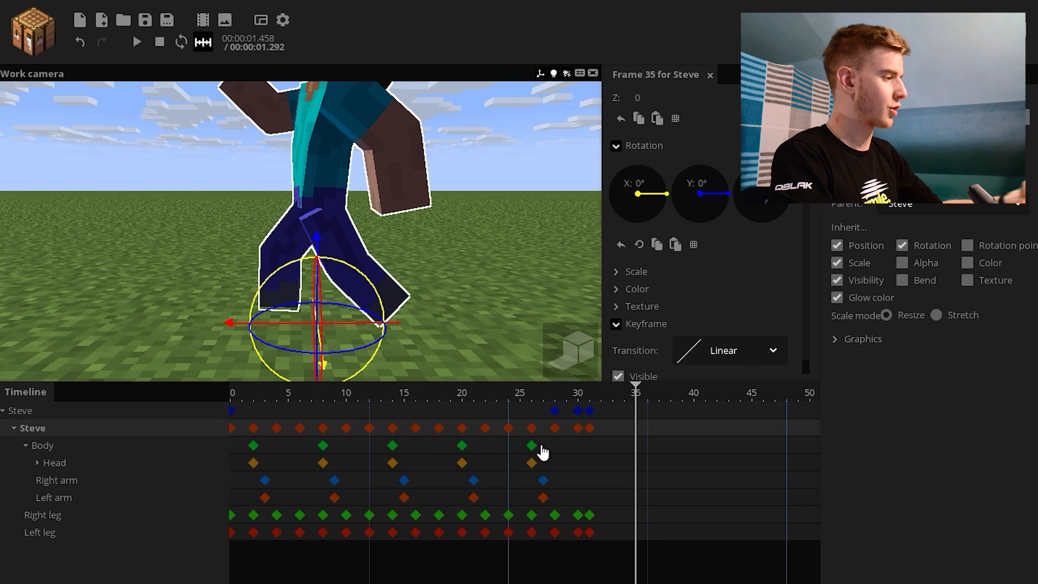
pyautogui.click(635, 417)
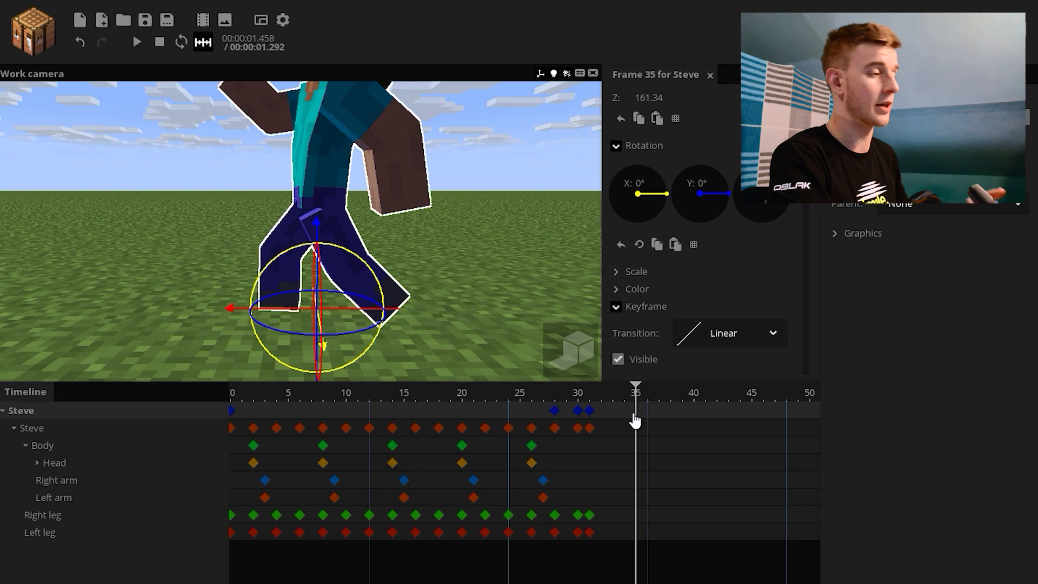
pyautogui.click(336, 278)
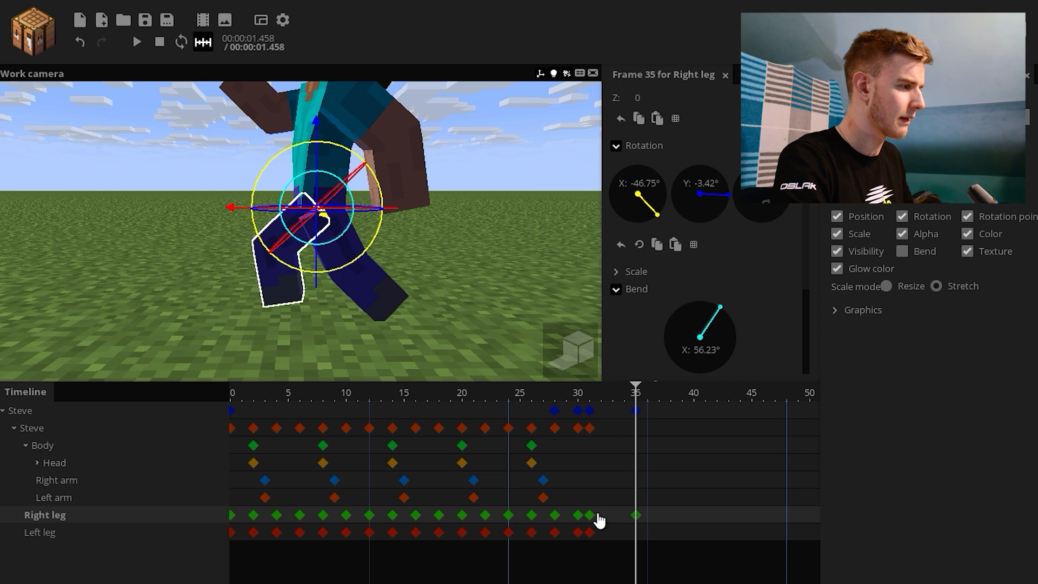
# - Move the parent Steve to about Z 161.87 at frame 35, comparing the foot placement with frame 31
pyautogui.click(635, 412)
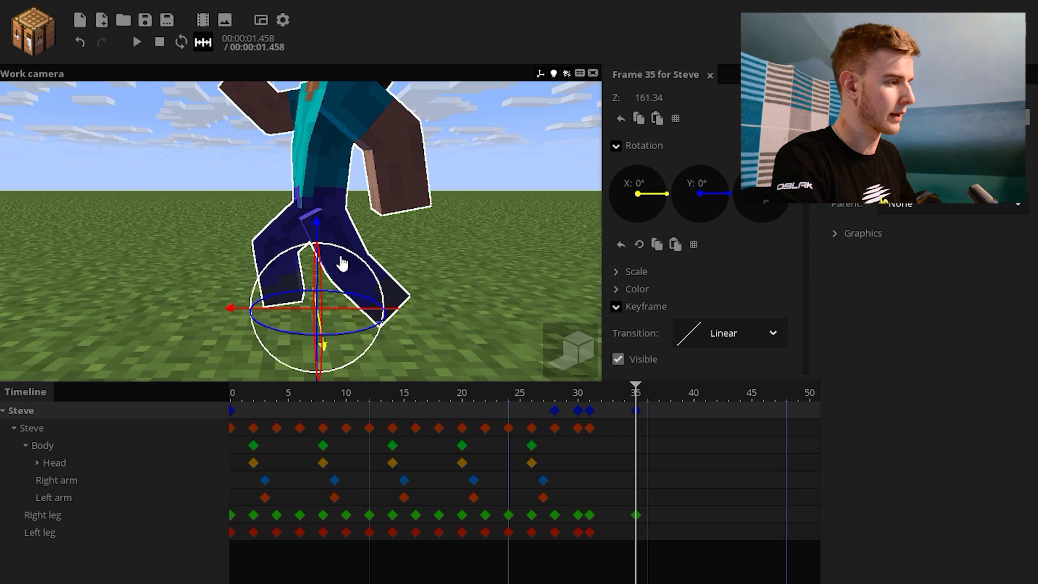
pyautogui.click(589, 426)
pyautogui.moveTo(465, 259); pyautogui.dragTo(465, 233)
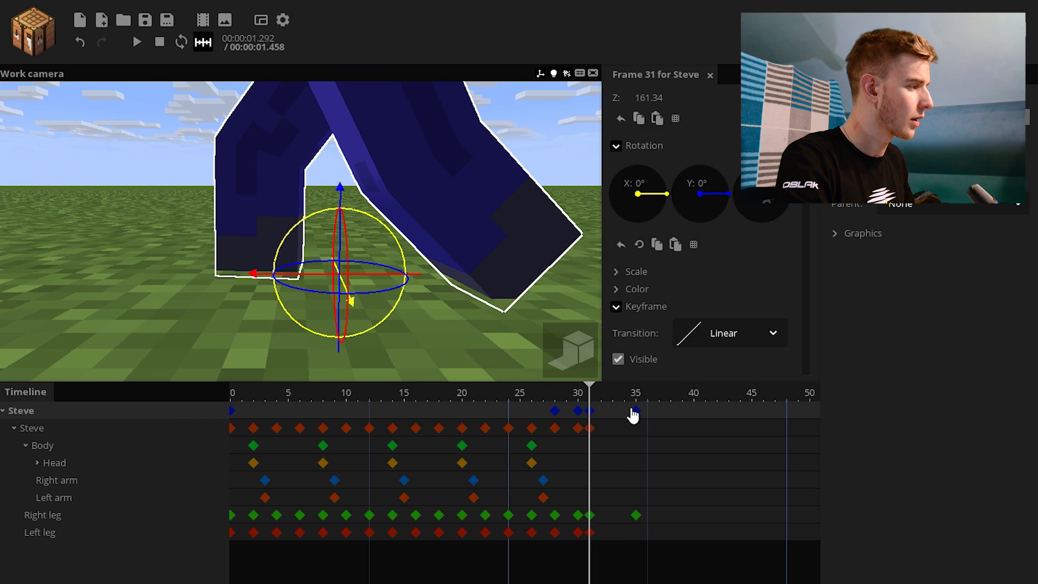
pyautogui.click(637, 412)
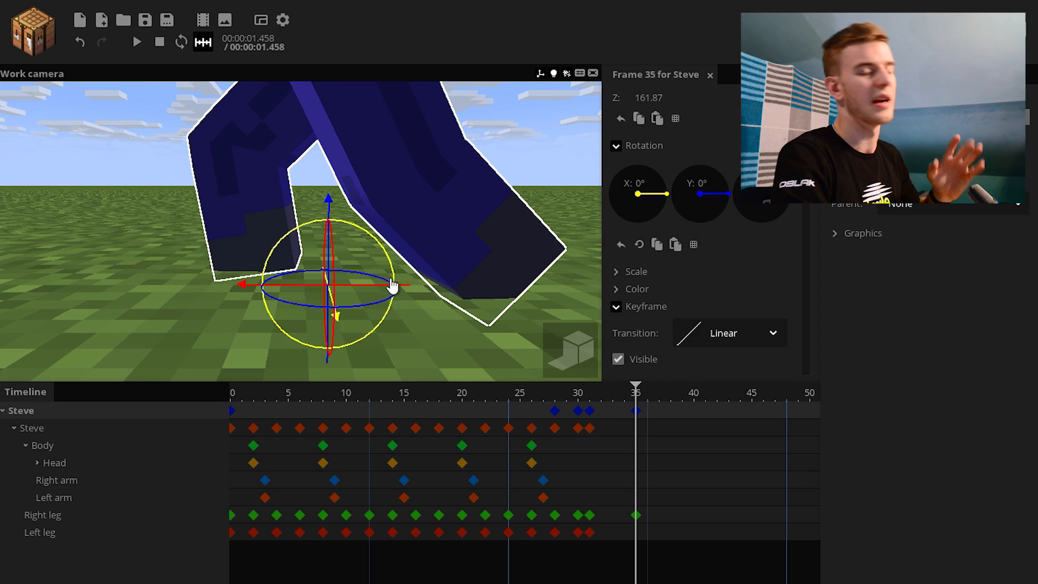
# - Set the frame 31 keyframes of the parent Steve and right leg to an Ease out transition and preview the motion
pyautogui.click(589, 514)
pyautogui.scroll(-3, 790, 352)
pyautogui.click(773, 333)
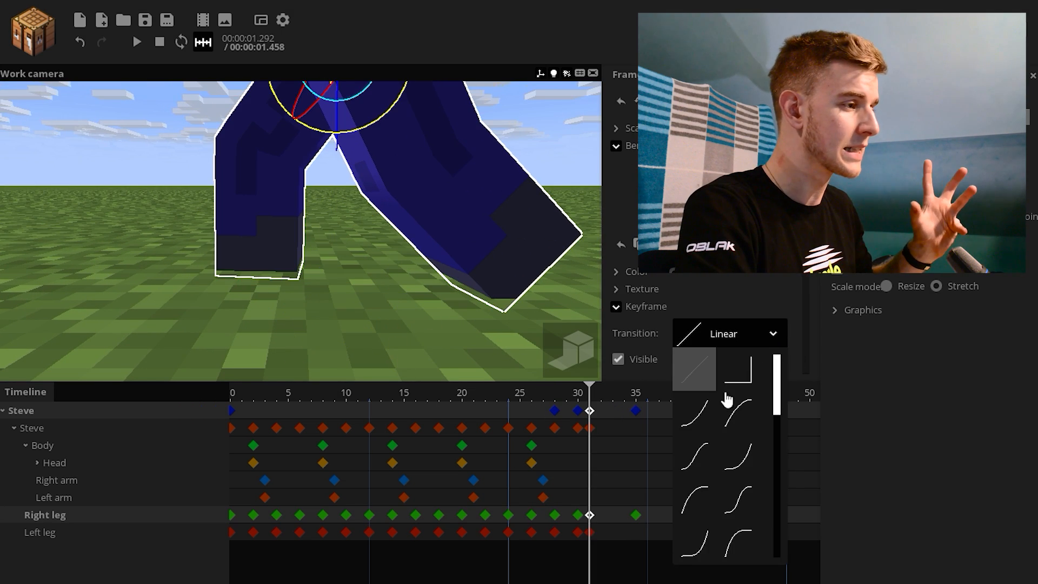
pyautogui.click(732, 424)
pyautogui.moveTo(594, 397); pyautogui.dragTo(540, 414)
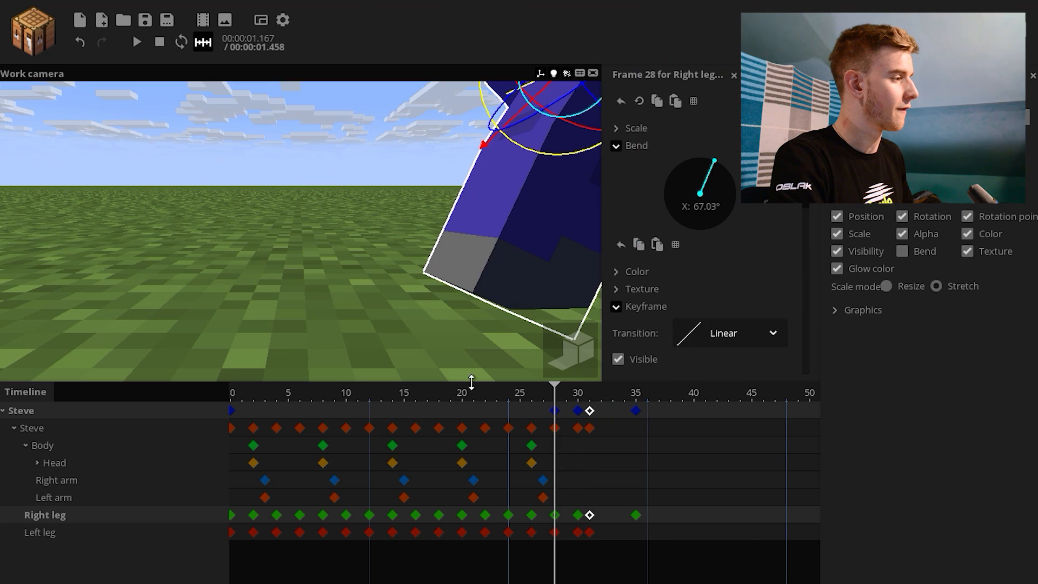
pyautogui.scroll(-5, 433, 355)
pyautogui.click(429, 360)
pyautogui.press('space')
pyautogui.press('space')
pyautogui.press('space')
pyautogui.press('space')
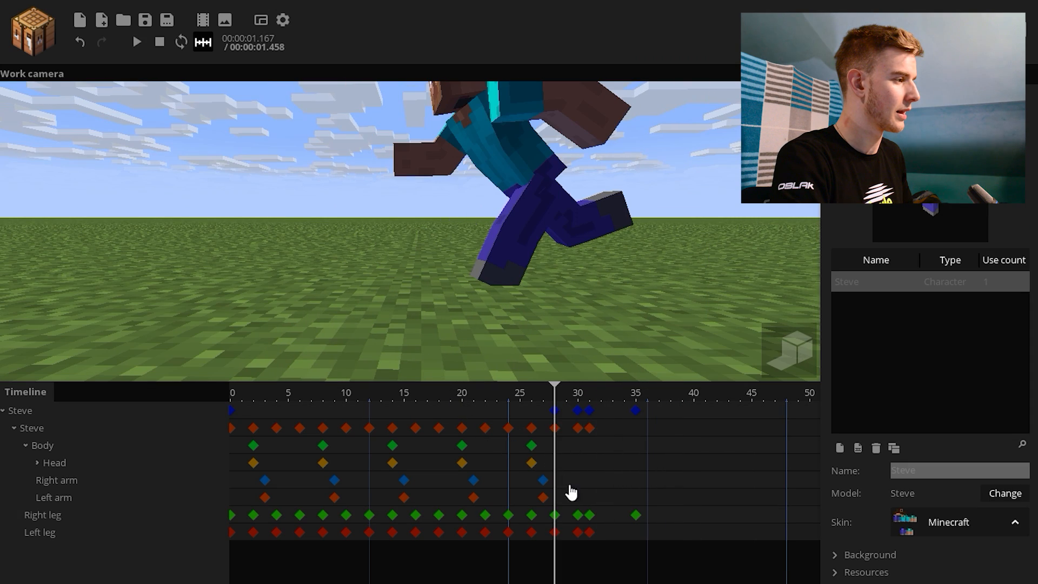
# - Shift the frame 35 keyframes of the parent Steve and right leg to frame 37 and preview the motion
pyautogui.click(636, 514)
pyautogui.moveTo(661, 399); pyautogui.dragTo(549, 398)
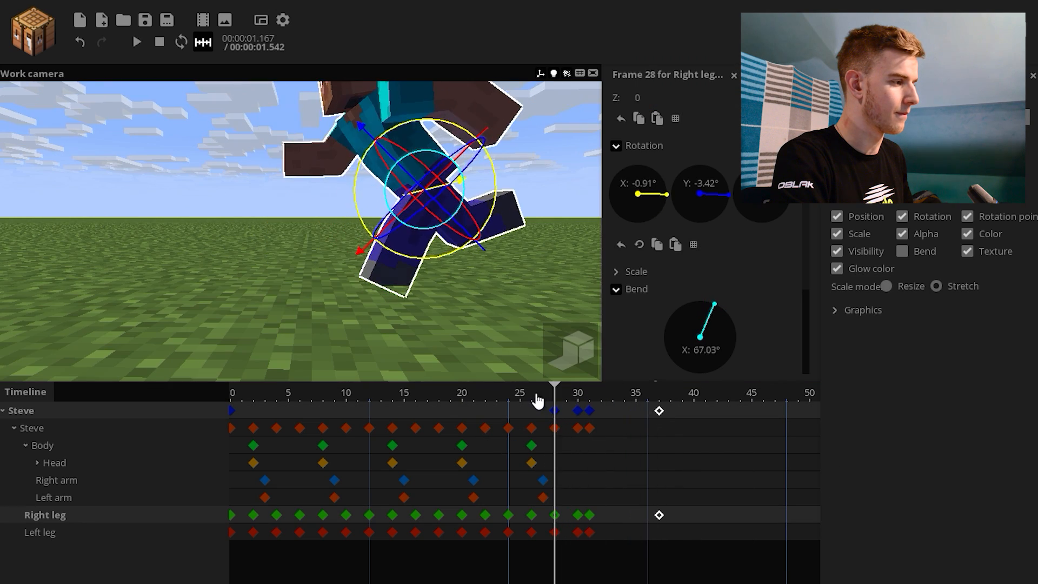
pyautogui.press('space')
pyautogui.press('space')
# - Add a left leg keyframe at frame 37, using its frame 31 foot placement as reference
pyautogui.click(658, 412)
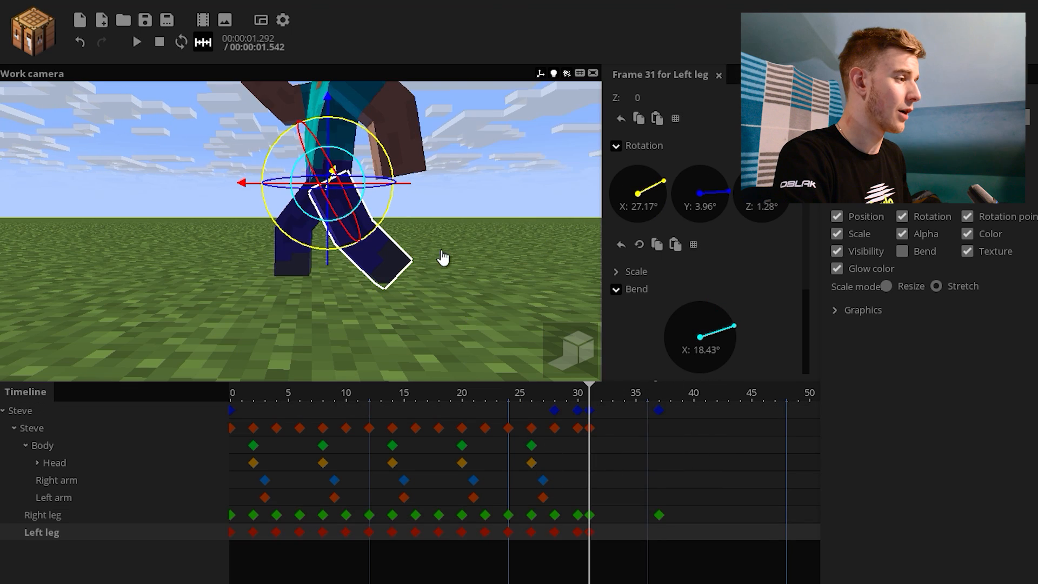
pyautogui.scroll(3, 443, 258)
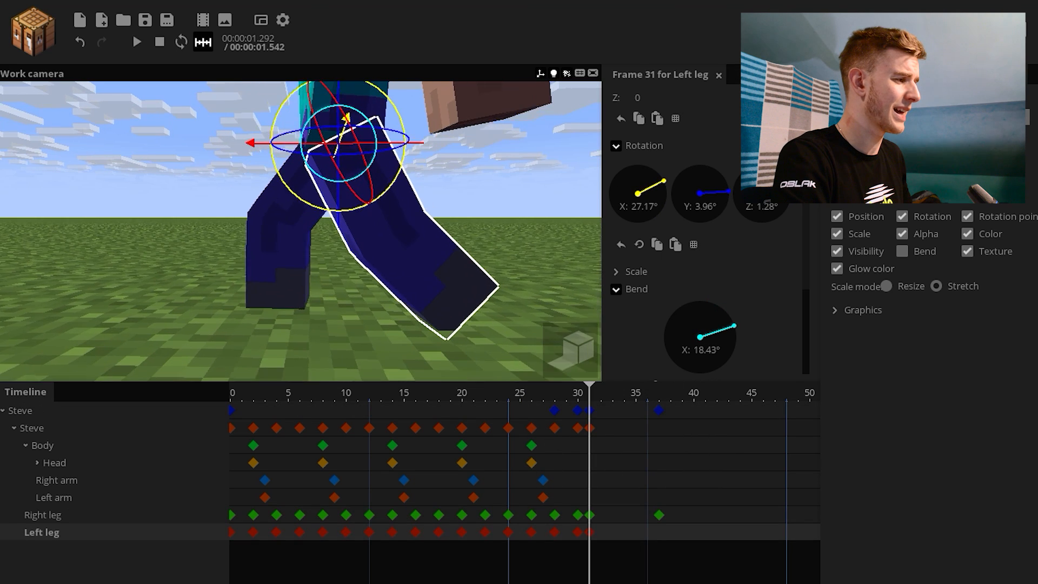
pyautogui.click(664, 544)
pyautogui.moveTo(323, 195)
pyautogui.mouseDown()
pyautogui.moveTo(342, 196)
pyautogui.moveTo(313, 179)
pyautogui.mouseUp()
# - Set the left leg's frame 31 keyframe to an Ease out transition and play back the motion
pyautogui.click(590, 533)
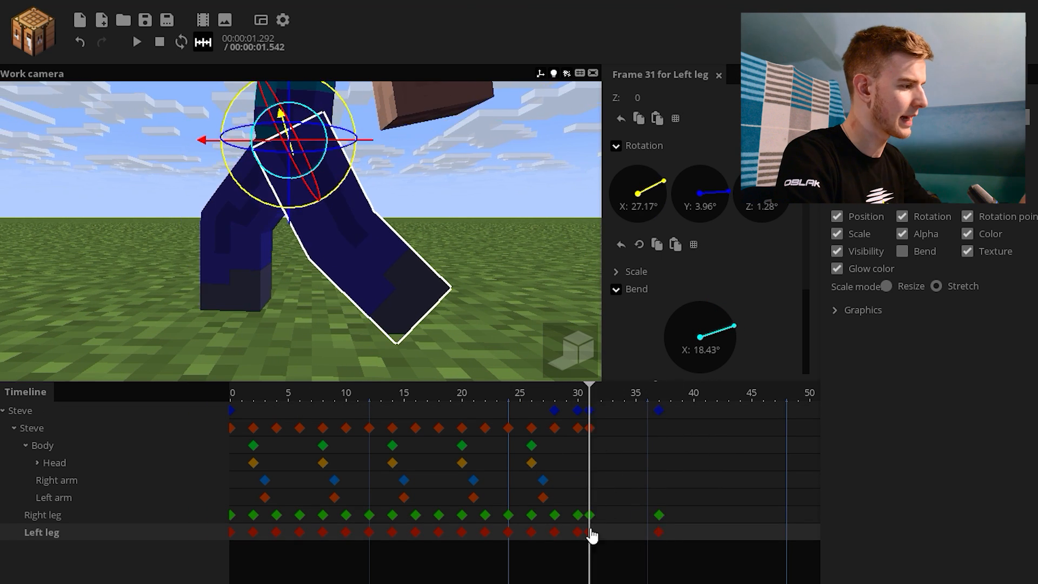
pyautogui.click(658, 533)
pyautogui.click(590, 533)
pyautogui.scroll(-5, 719, 303)
pyautogui.click(757, 334)
pyautogui.click(533, 259)
pyautogui.press('space')
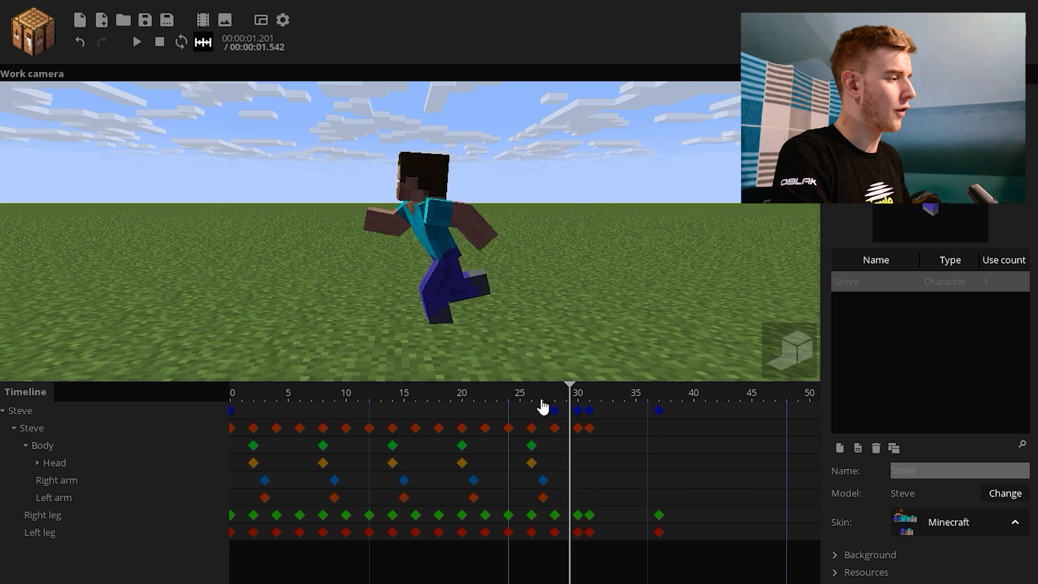
# - Move the parent Steve to about Z 162.4 at frame 37 and scrub back through the slide
pyautogui.click(659, 410)
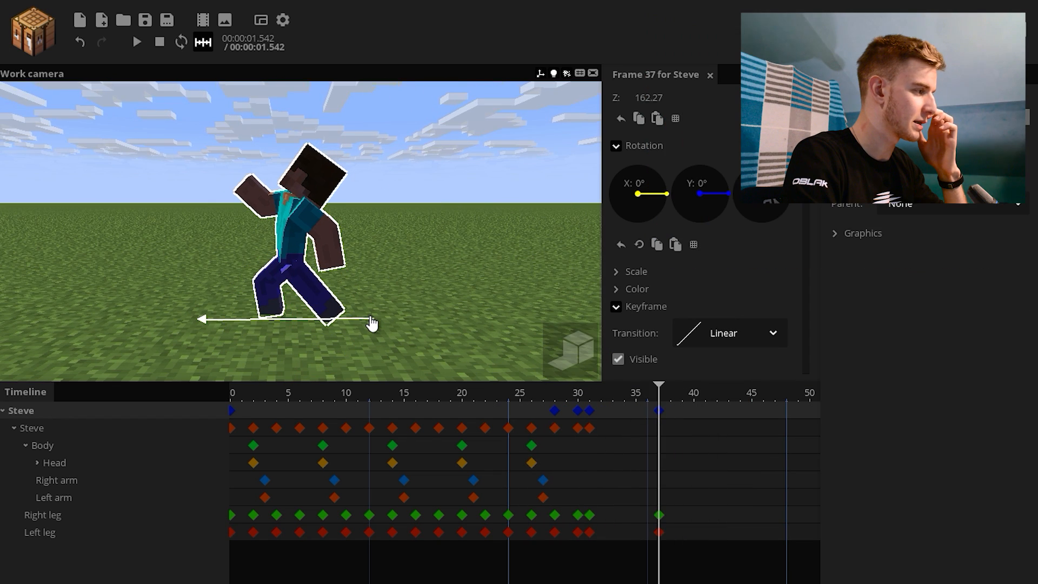
pyautogui.moveTo(435, 300); pyautogui.dragTo(443, 289)
pyautogui.moveTo(659, 393); pyautogui.dragTo(616, 409)
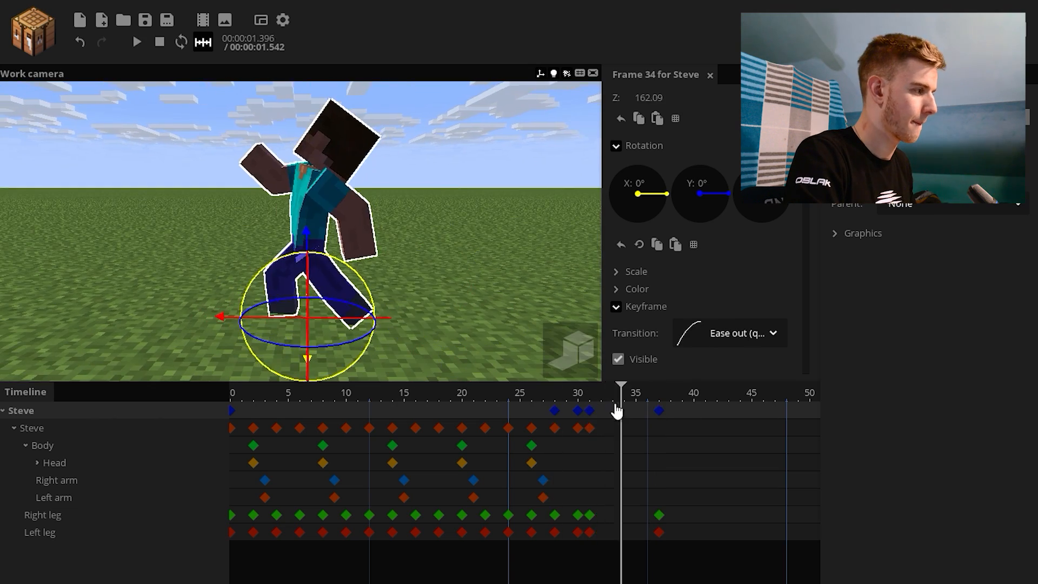
# - Straighten the left leg to a 0° bend and rotate it at frame 37 to keep the foot placed, and preview
pyautogui.moveTo(622, 432); pyautogui.dragTo(594, 546)
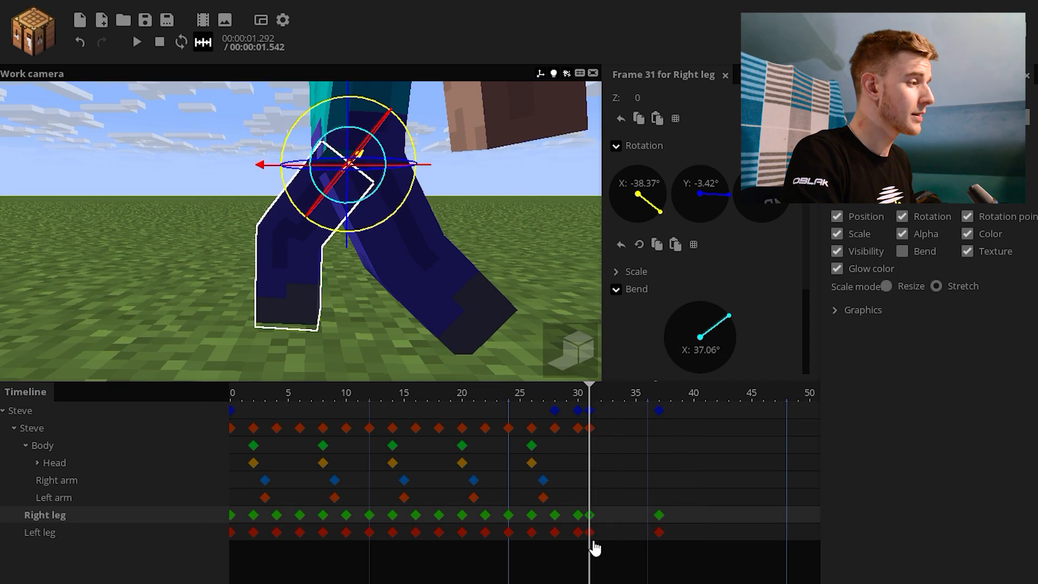
pyautogui.click(591, 535)
pyautogui.click(659, 532)
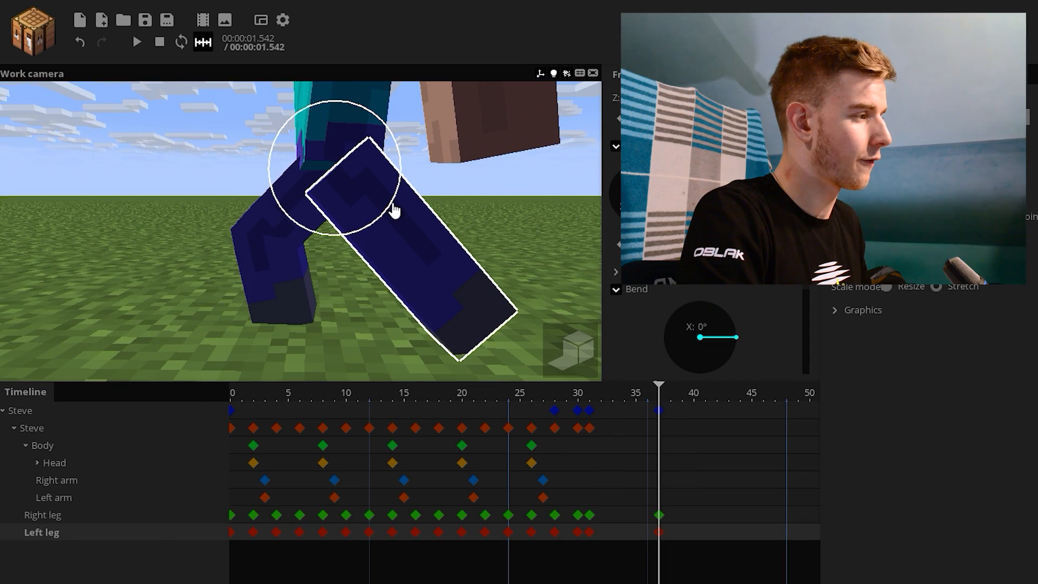
pyautogui.press('space')
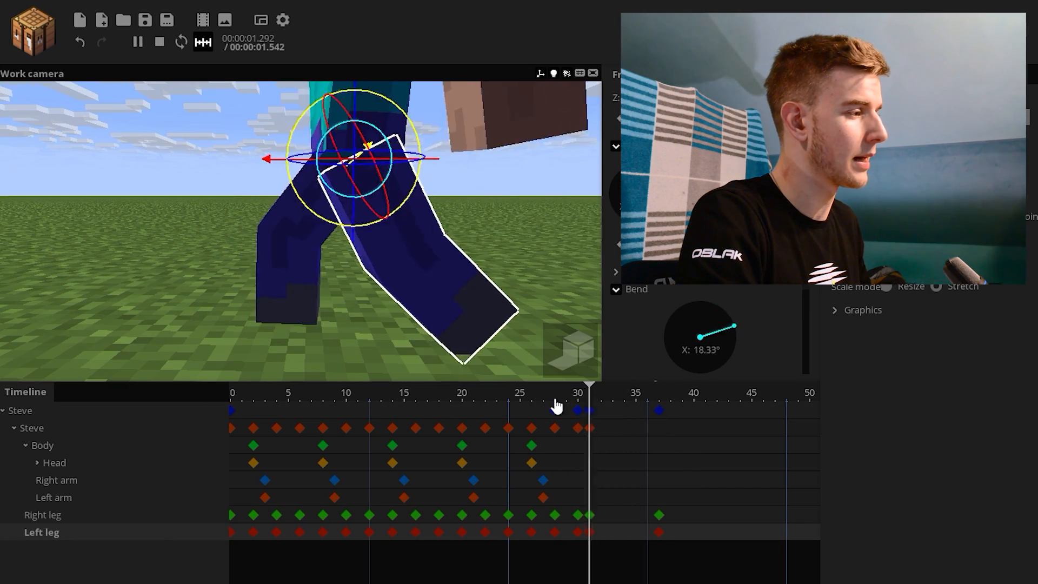
pyautogui.press('space')
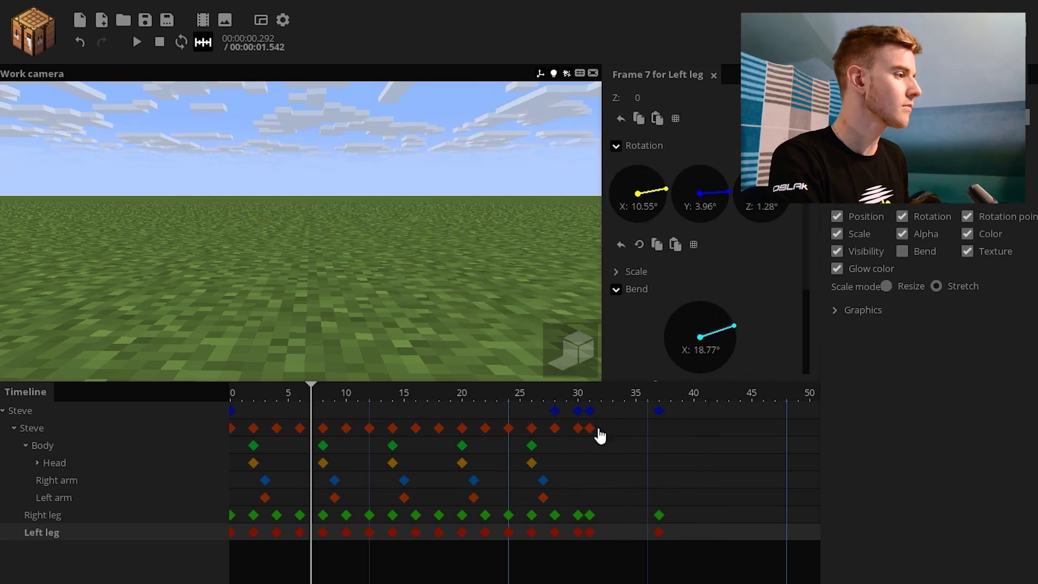
# - Shift the frame 31 and 37 keyframes of Steve and both legs to frames 32 and 38, and play the result
pyautogui.moveTo(671, 405); pyautogui.dragTo(592, 545)
pyautogui.moveTo(590, 412); pyautogui.dragTo(600, 411)
pyautogui.click(540, 399)
pyautogui.press('space')
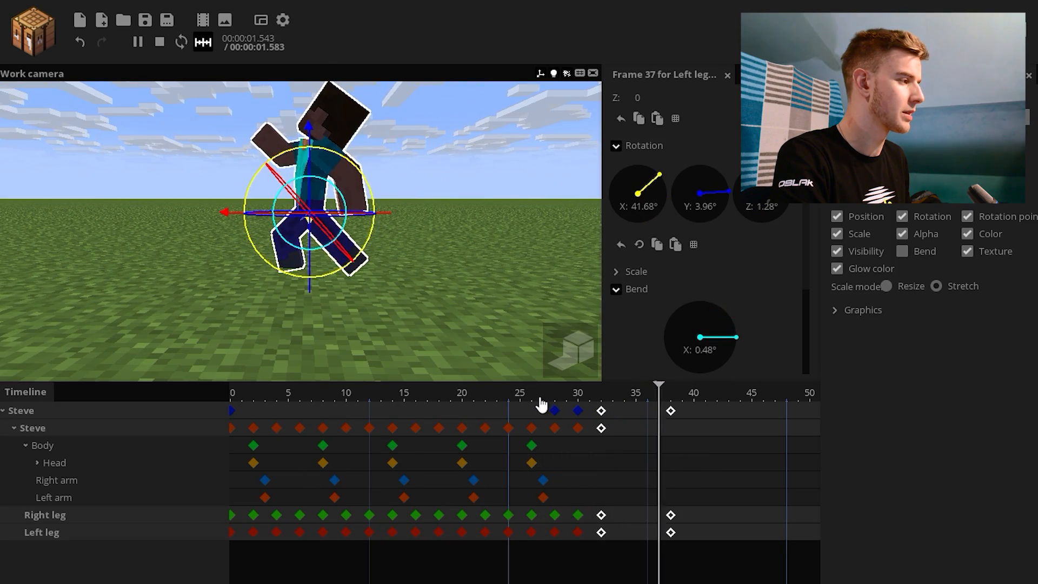
pyautogui.click(491, 320)
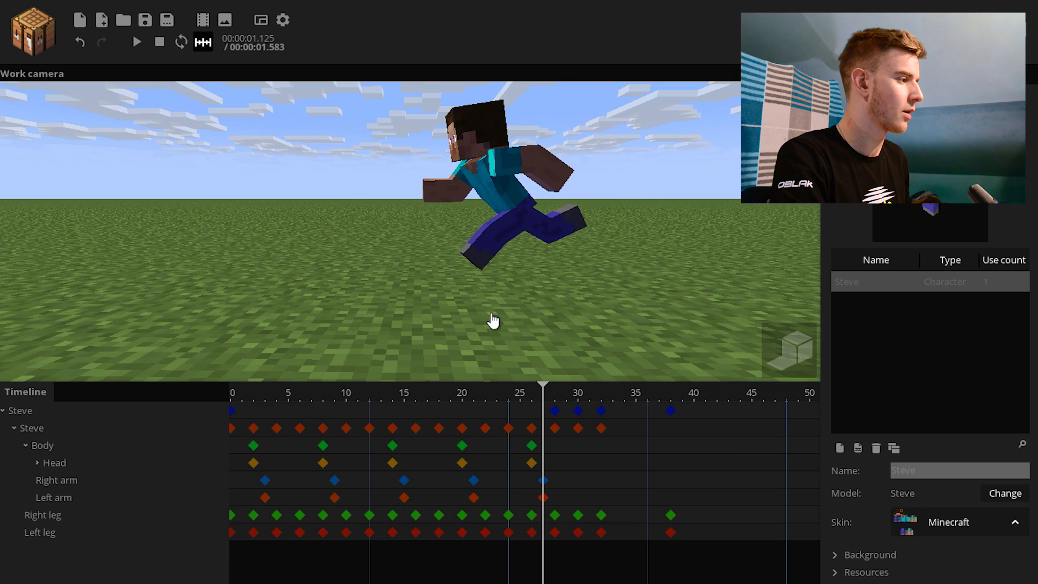
# - Rotate the right leg upright at frame 52 with its bend at 0°
pyautogui.click(499, 394)
pyautogui.moveTo(629, 402); pyautogui.dragTo(667, 402)
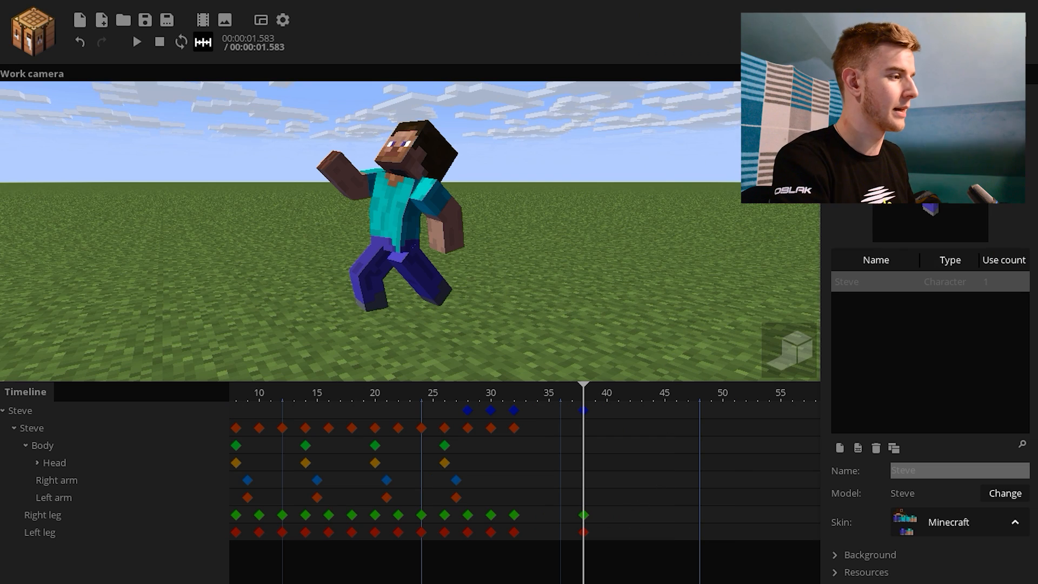
pyautogui.hscroll(2, 524, 481)
pyautogui.click(491, 413)
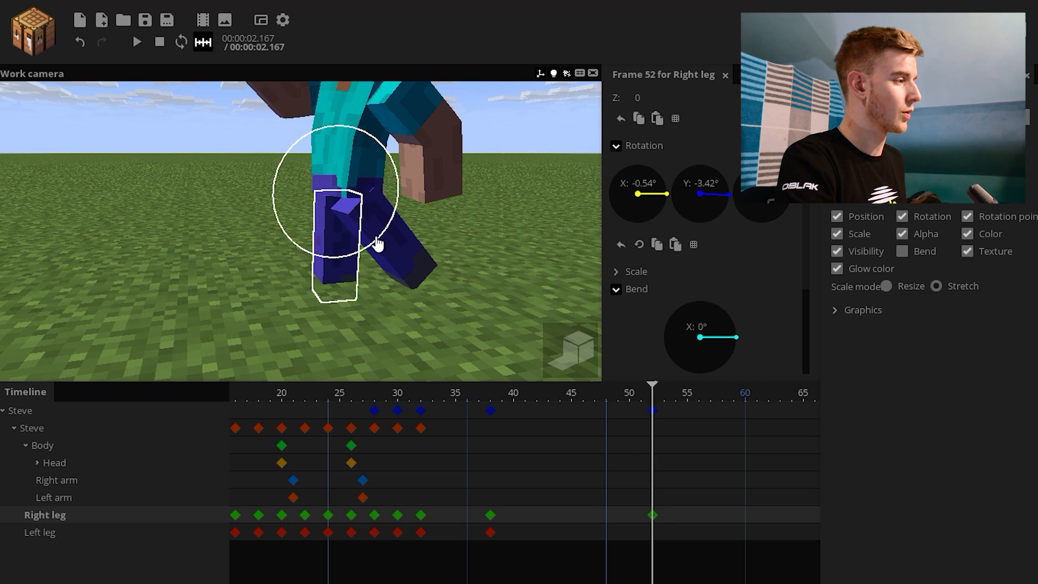
pyautogui.moveTo(409, 260); pyautogui.dragTo(376, 241)
pyautogui.moveTo(364, 222); pyautogui.dragTo(597, 470)
# - Move the parent Steve to about Z 165.45 at frame 52, using frame 38 as the reference position
pyautogui.click(651, 415)
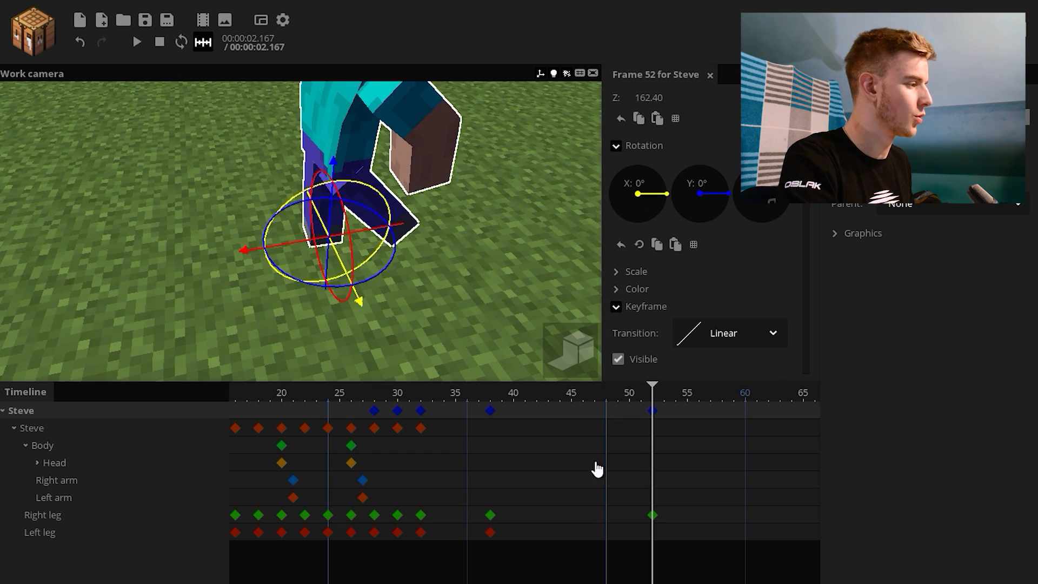
pyautogui.click(491, 412)
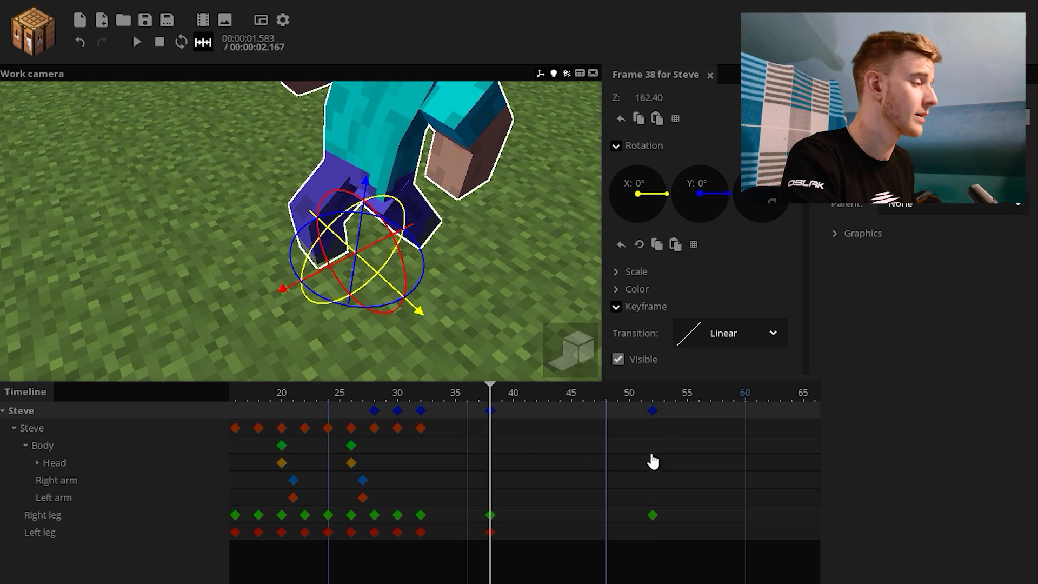
pyautogui.click(652, 411)
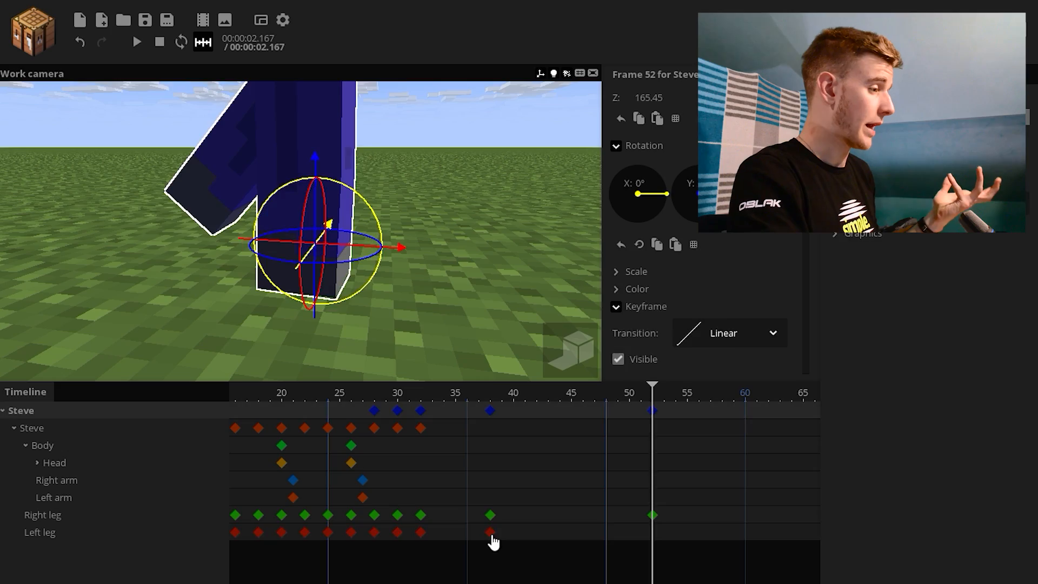
# - Rotate the left leg to about 0.05° on X at frame 52 with a 0° bend, and inspect both legs from the front
pyautogui.click(490, 533)
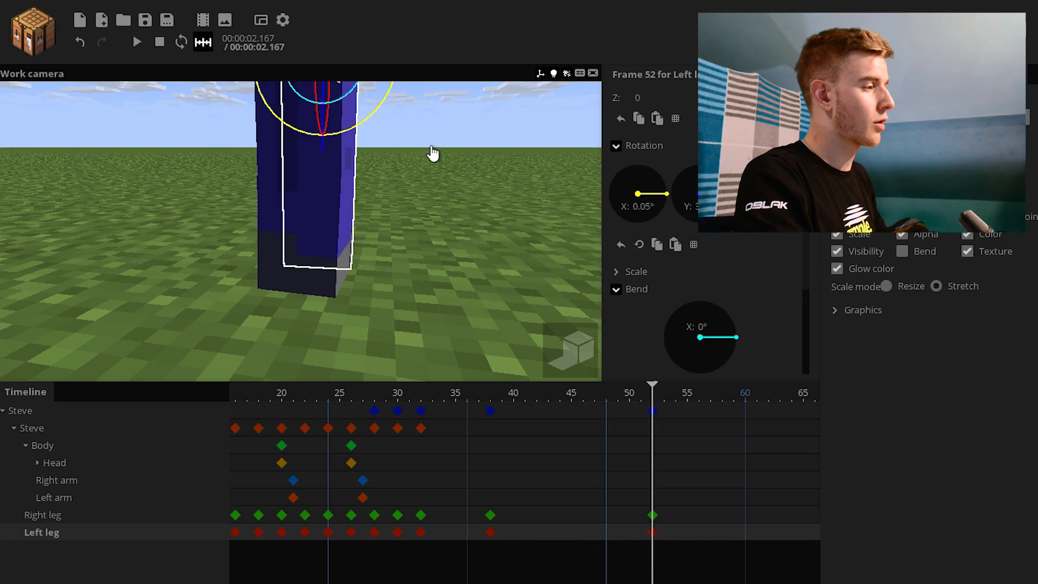
pyautogui.moveTo(433, 154); pyautogui.dragTo(432, 134, button='right')
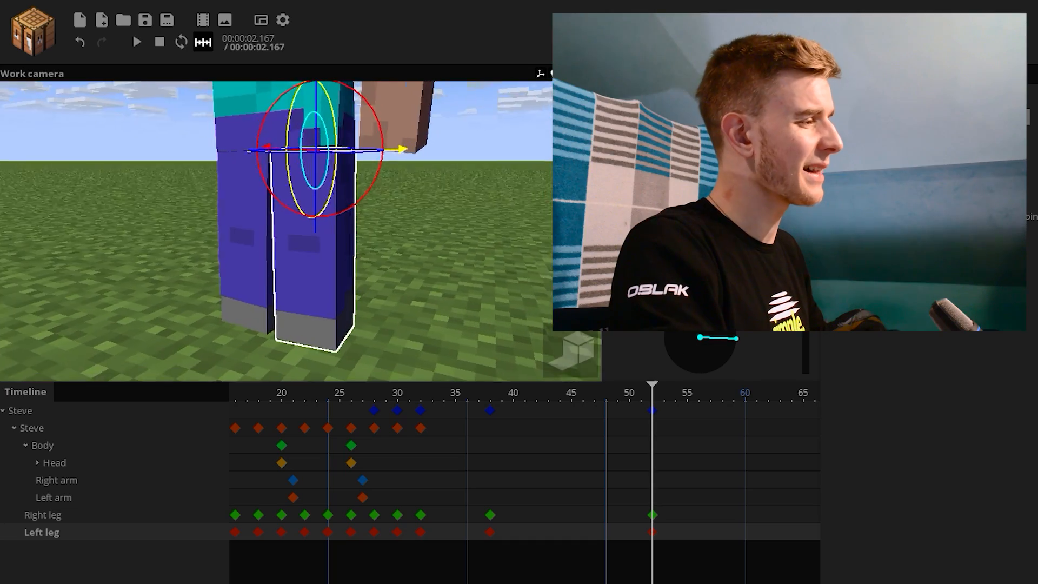
pyautogui.moveTo(402, 267); pyautogui.dragTo(427, 267)
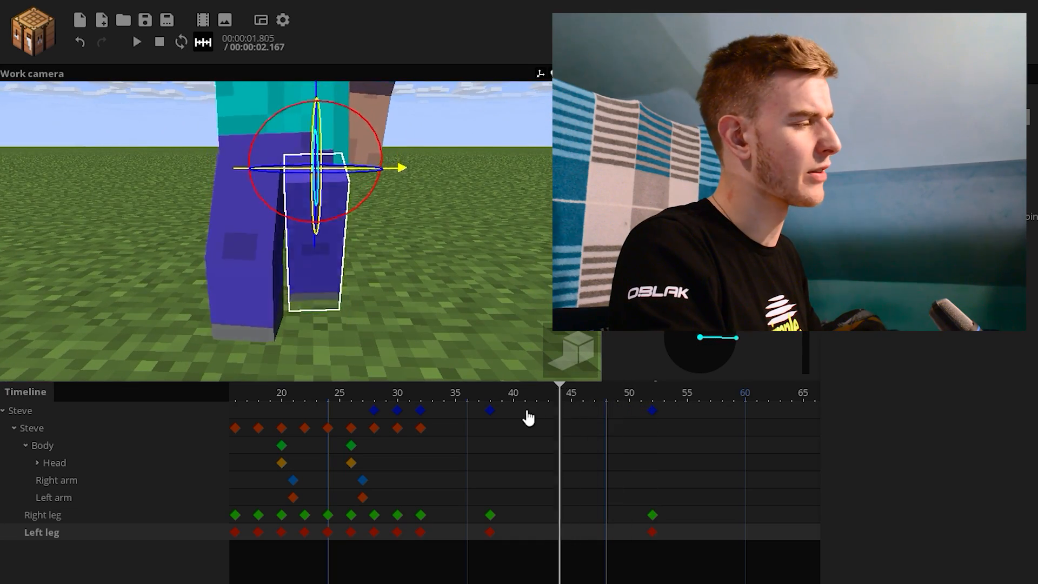
# - Change the transition of the frame 38 keyframes of Steve and both legs, and replay the braking motion
pyautogui.moveTo(527, 412); pyautogui.dragTo(316, 414)
pyautogui.press('space')
pyautogui.moveTo(805, 284); pyautogui.dragTo(802, 361)
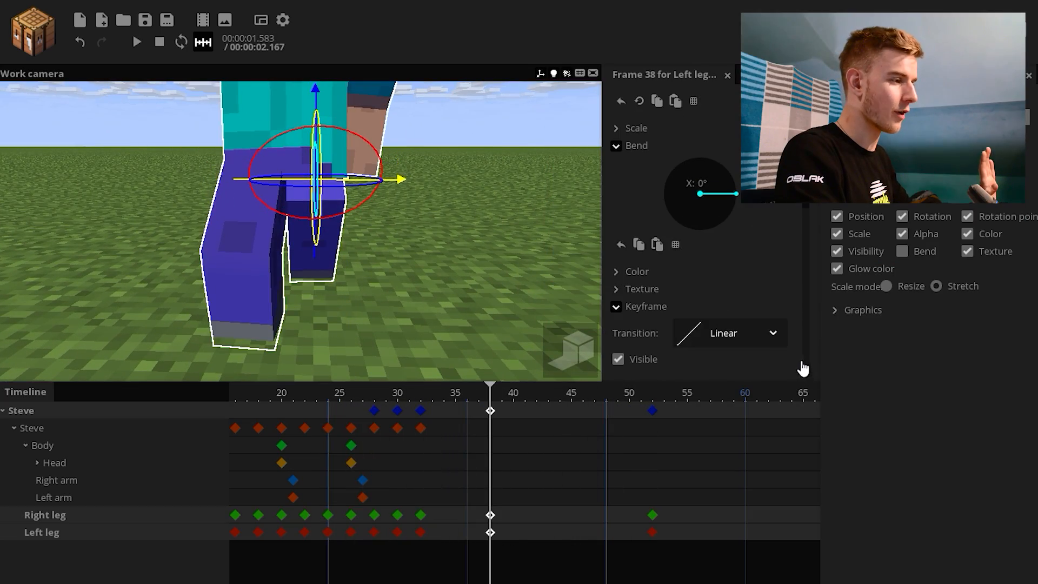
pyautogui.click(755, 336)
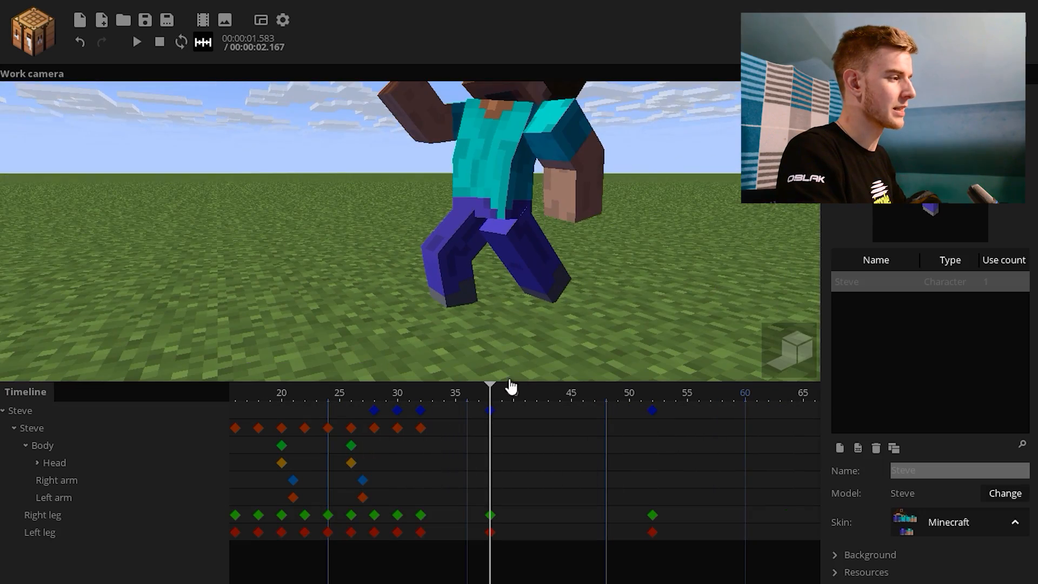
pyautogui.moveTo(510, 388); pyautogui.dragTo(398, 400)
pyautogui.press('space')
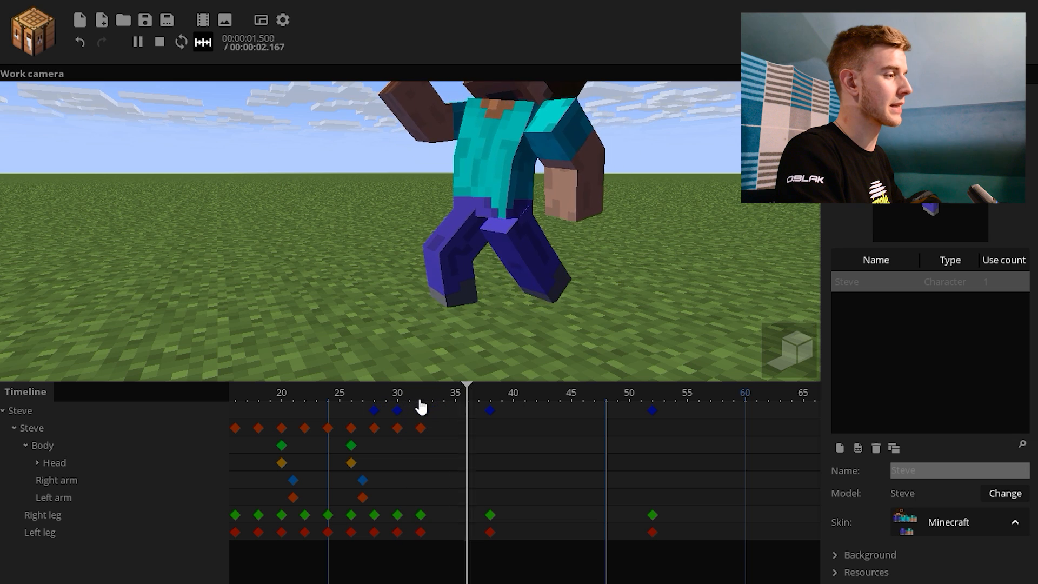
pyautogui.press('space')
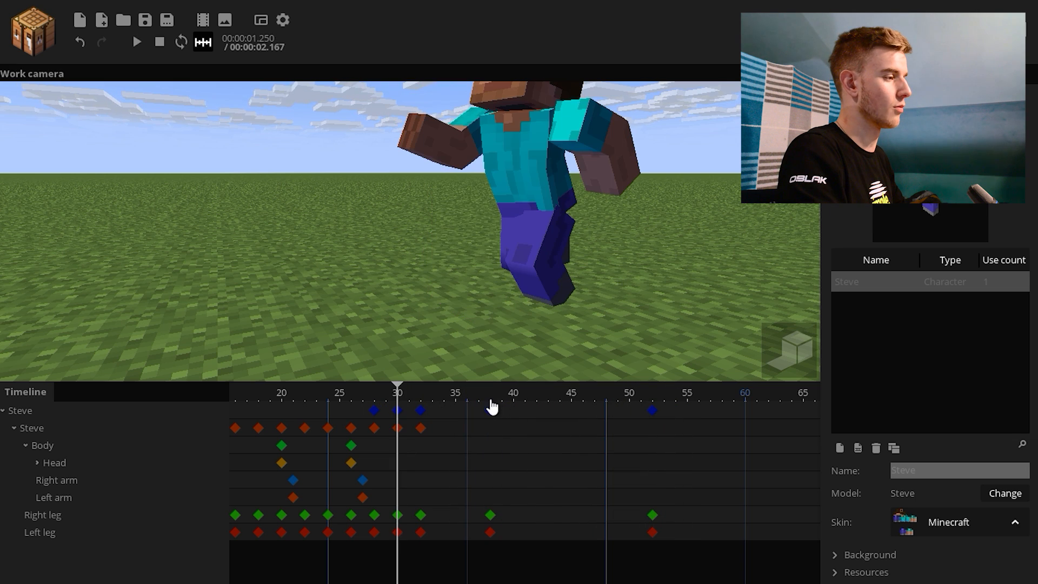
# - Add a left leg keyframe at frame 45, lift and bend the leg as a stepping pose, and play the motion
pyautogui.moveTo(492, 406); pyautogui.dragTo(574, 529)
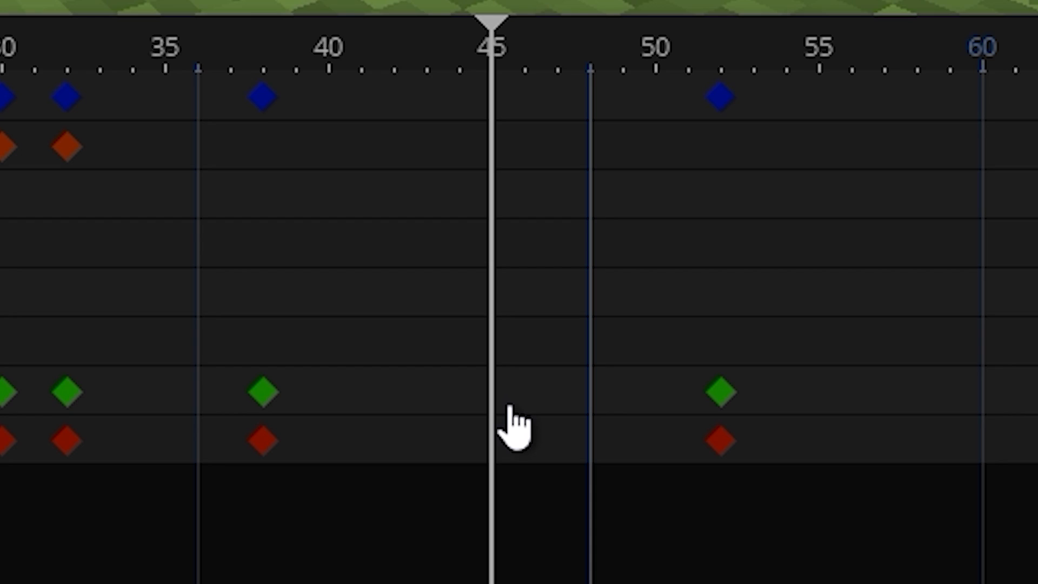
pyautogui.click(576, 535)
pyautogui.moveTo(466, 307); pyautogui.dragTo(466, 300)
pyautogui.moveTo(427, 260); pyautogui.dragTo(417, 265)
pyautogui.moveTo(396, 246); pyautogui.dragTo(403, 251)
pyautogui.moveTo(443, 271); pyautogui.dragTo(464, 254)
pyautogui.moveTo(555, 397); pyautogui.dragTo(481, 400)
pyautogui.press('space')
pyautogui.press('space')
# - Set the left leg's frame 38 transition to Ease in, check its frame 45 keyframe, and play the step
pyautogui.click(730, 333)
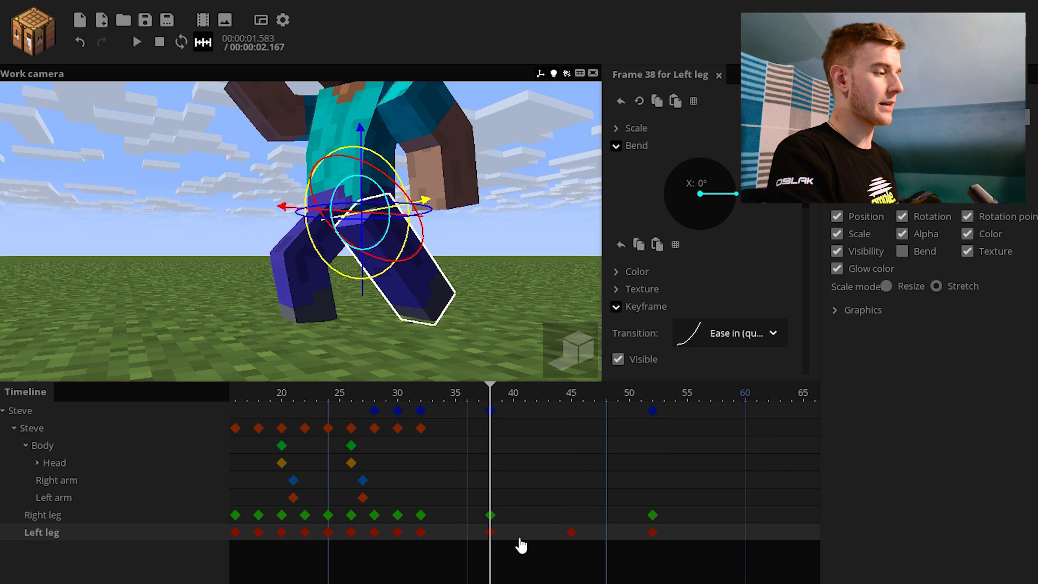
pyautogui.click(571, 532)
pyautogui.moveTo(570, 399); pyautogui.dragTo(497, 431)
pyautogui.press('space')
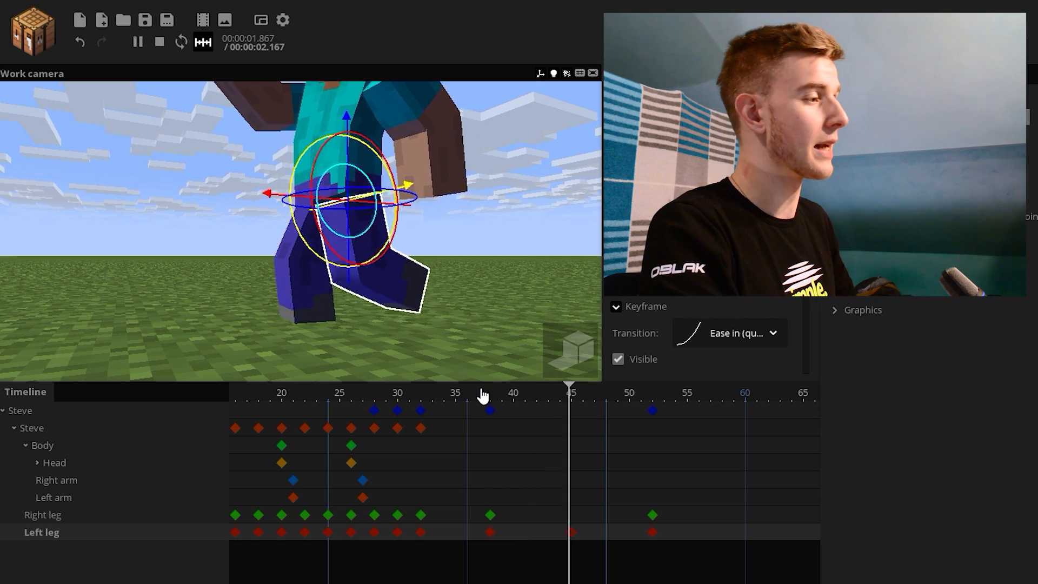
pyautogui.press('space')
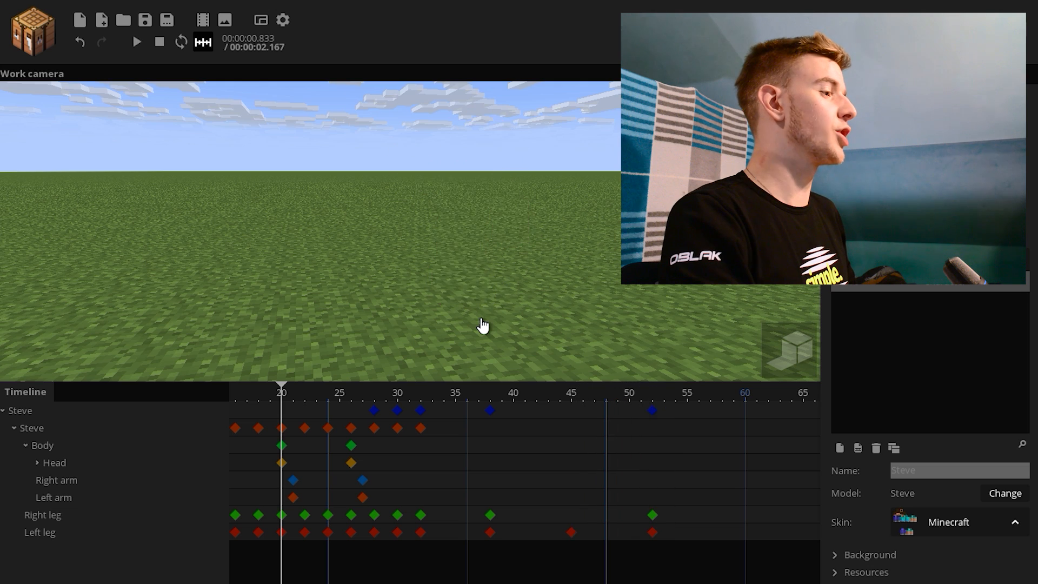
# - Key the child Steve at frames 38 and 43, tilting him to 2.98° on X at frame 43, and compare both poses
pyautogui.moveTo(495, 403); pyautogui.dragTo(493, 406)
pyautogui.click(489, 430)
pyautogui.scroll(2, 351, 238)
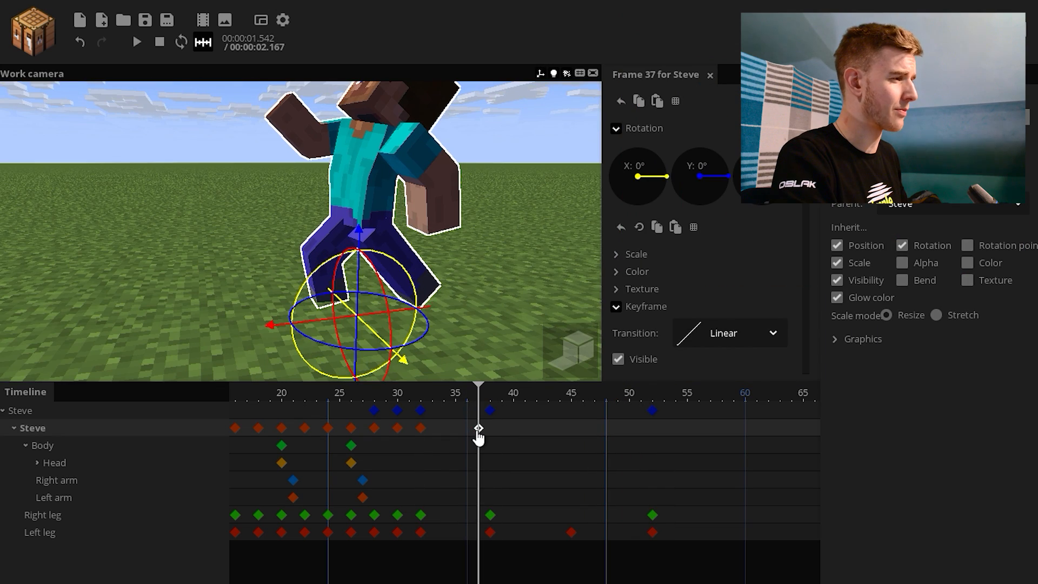
pyautogui.moveTo(479, 431); pyautogui.dragTo(491, 430)
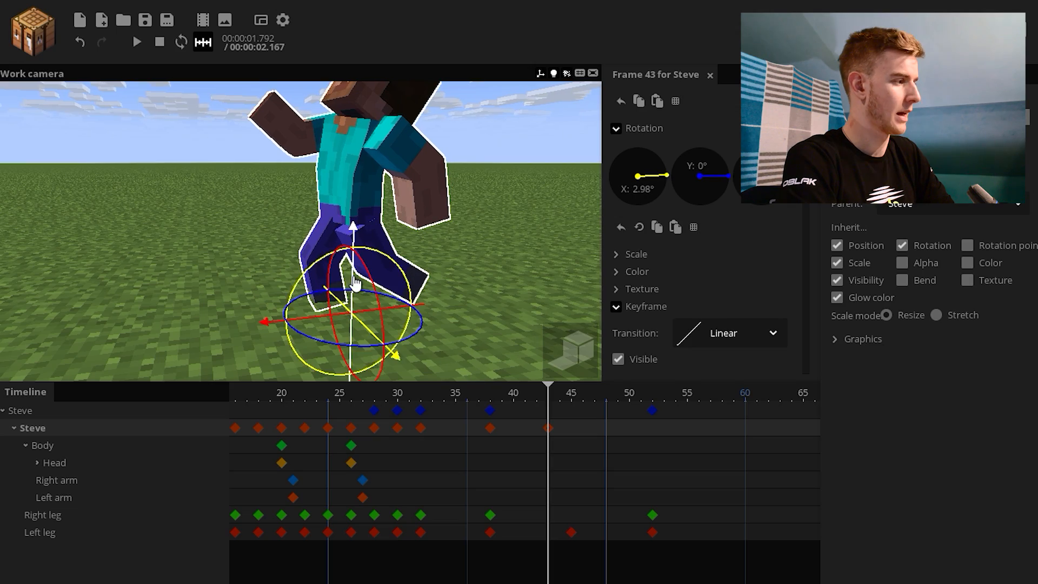
pyautogui.click(490, 428)
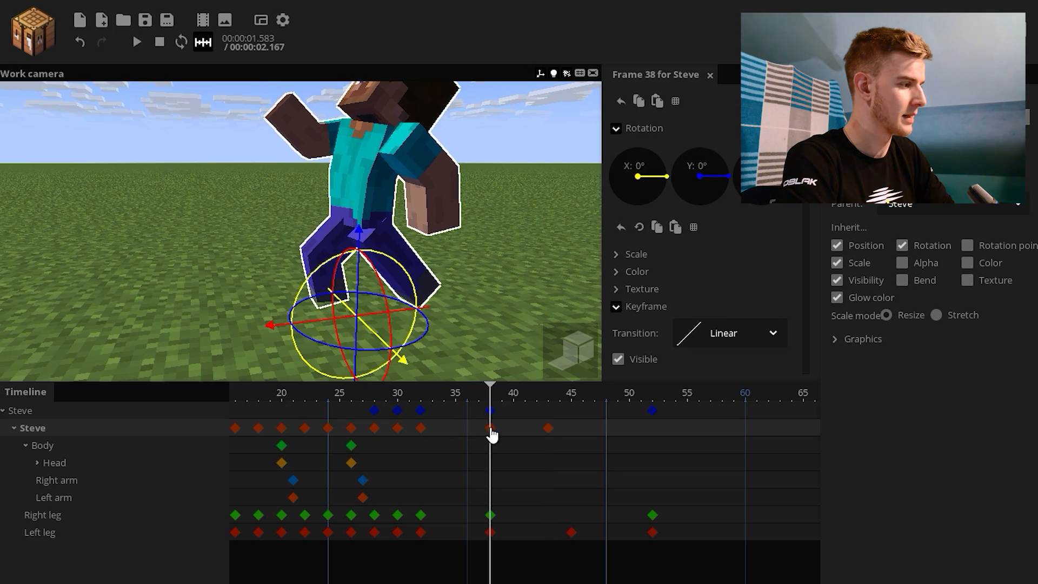
pyautogui.click(548, 429)
pyautogui.click(490, 427)
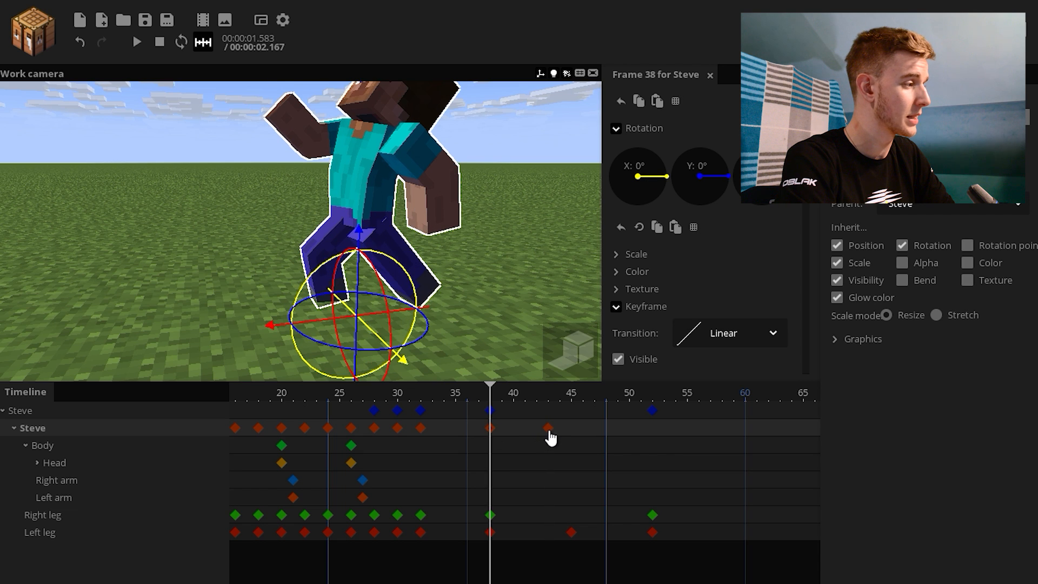
pyautogui.click(548, 427)
# - Key the child Steve at frame 52 with 0° X rotation and his feet on the ground, and play the result
pyautogui.click(652, 427)
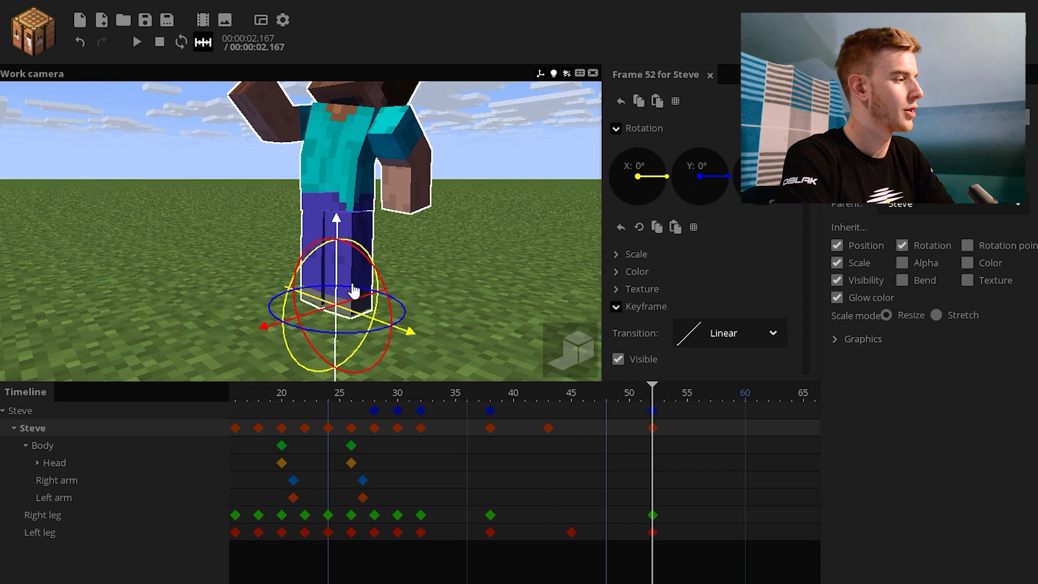
pyautogui.moveTo(560, 432); pyautogui.dragTo(480, 428)
pyautogui.moveTo(537, 399); pyautogui.dragTo(339, 410)
pyautogui.press('space')
pyautogui.press('space')
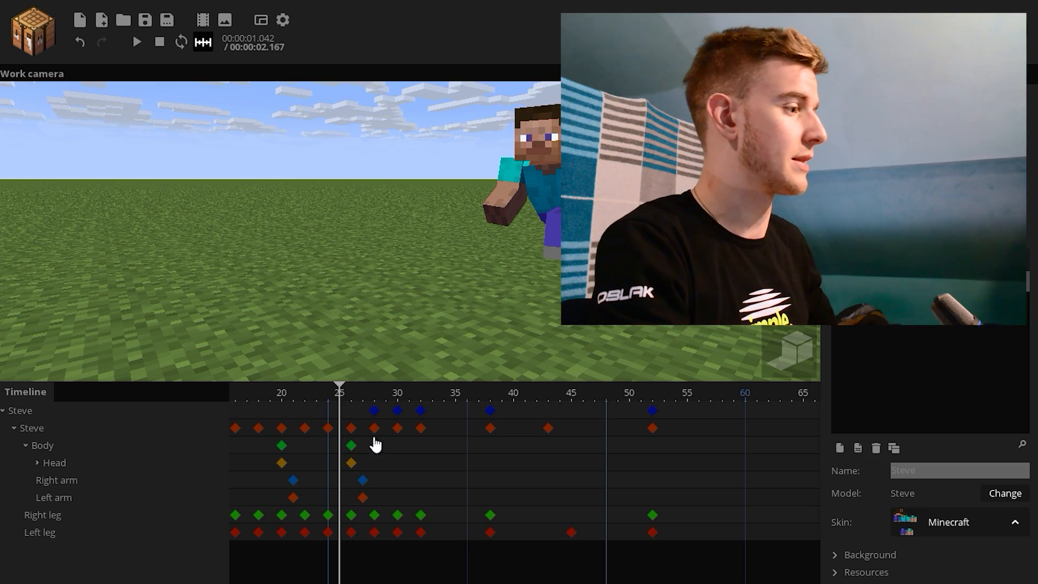
# - Copy the body's frame 26 keyframe to frame 32, reset its bend, and rebend it to about X 9.02° and Y 7.38°
pyautogui.click(352, 448)
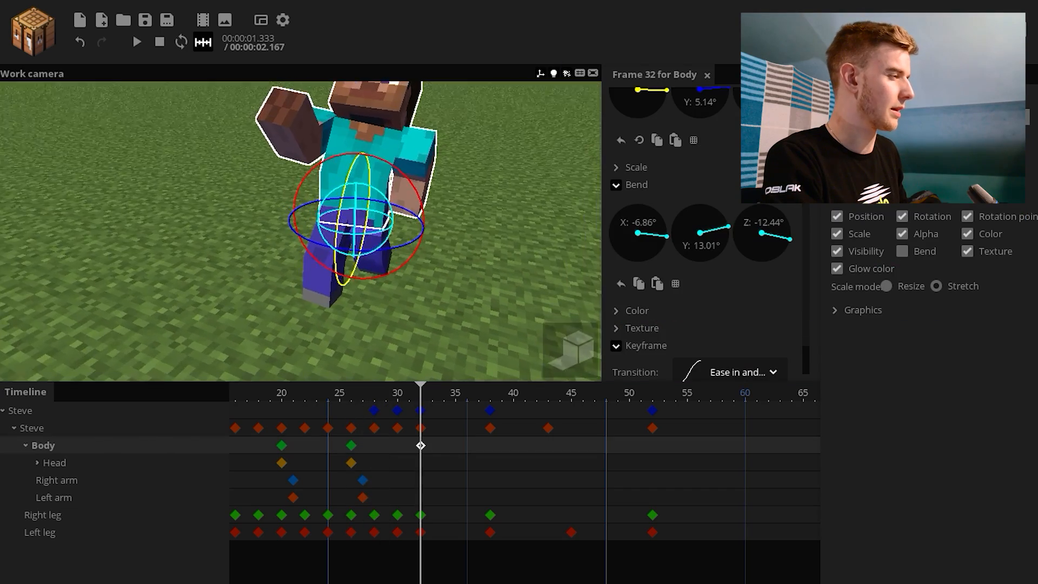
pyautogui.scroll(2, 301, 231)
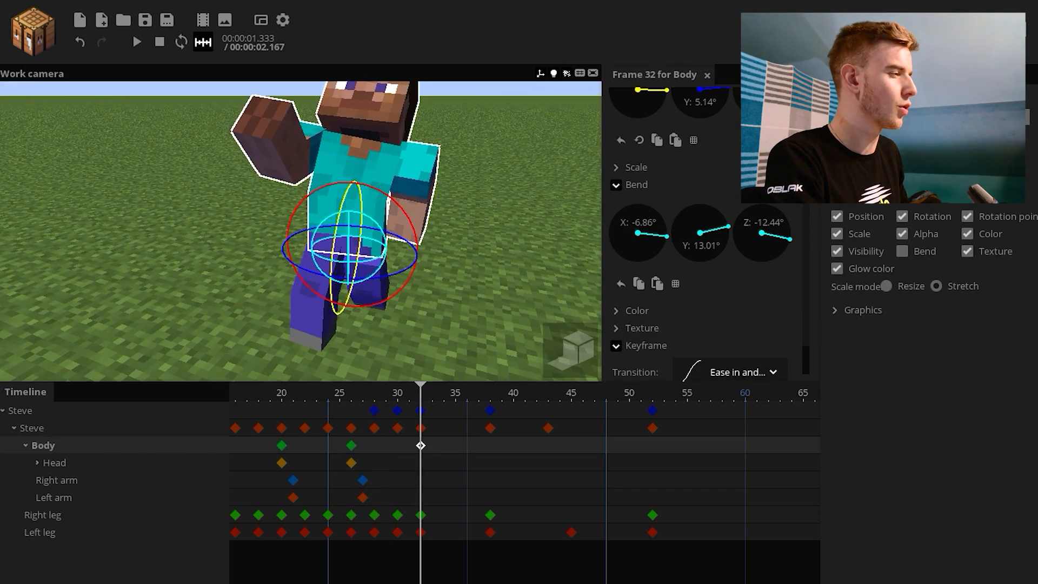
pyautogui.rightClick(664, 238)
pyautogui.rightClick(686, 238)
pyautogui.rightClick(750, 237)
pyautogui.rightClick(720, 106)
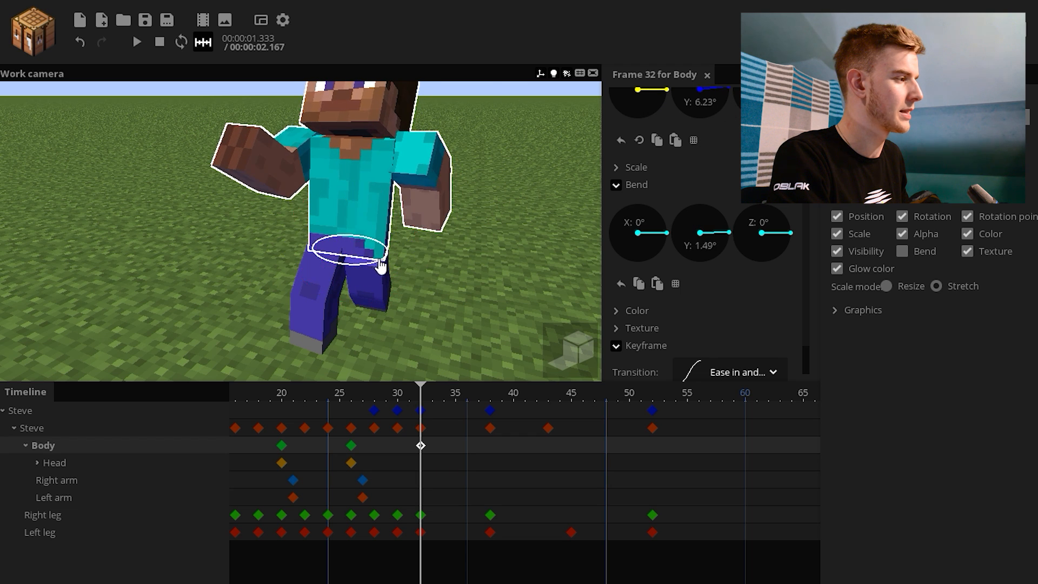
pyautogui.moveTo(381, 266); pyautogui.dragTo(375, 226)
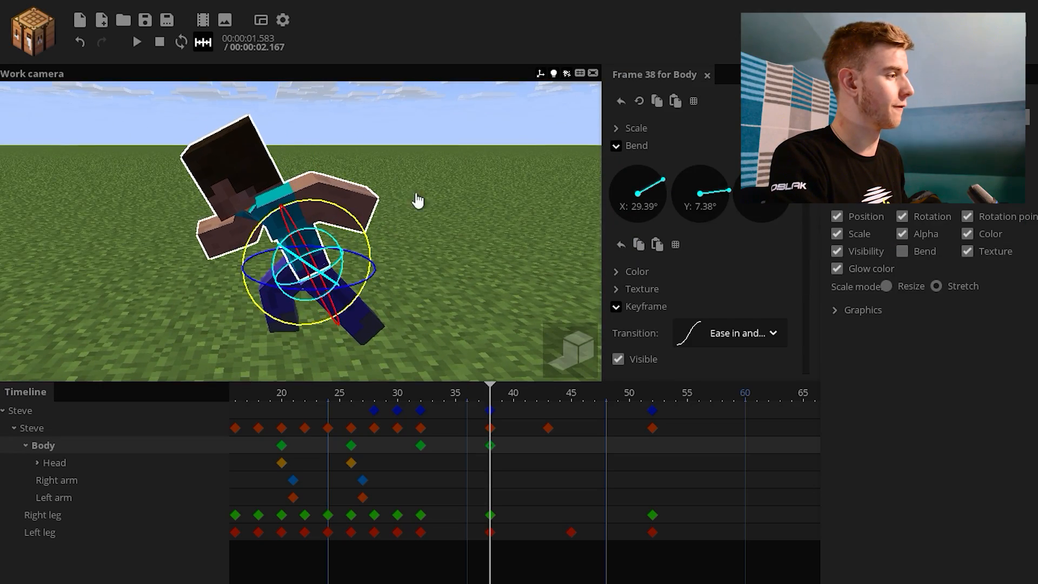
# - Bend the body to about X 29.39° and Y 16.79° at frame 38, and set its frame 32 transition to Ease out
pyautogui.moveTo(416, 196); pyautogui.dragTo(354, 284)
pyautogui.moveTo(390, 273); pyautogui.dragTo(346, 278)
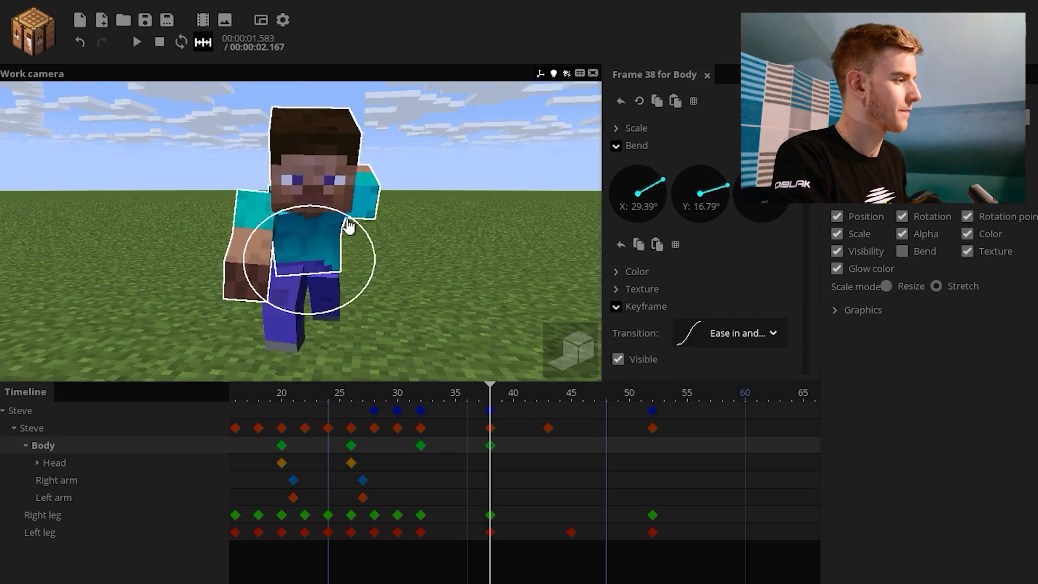
pyautogui.click(422, 445)
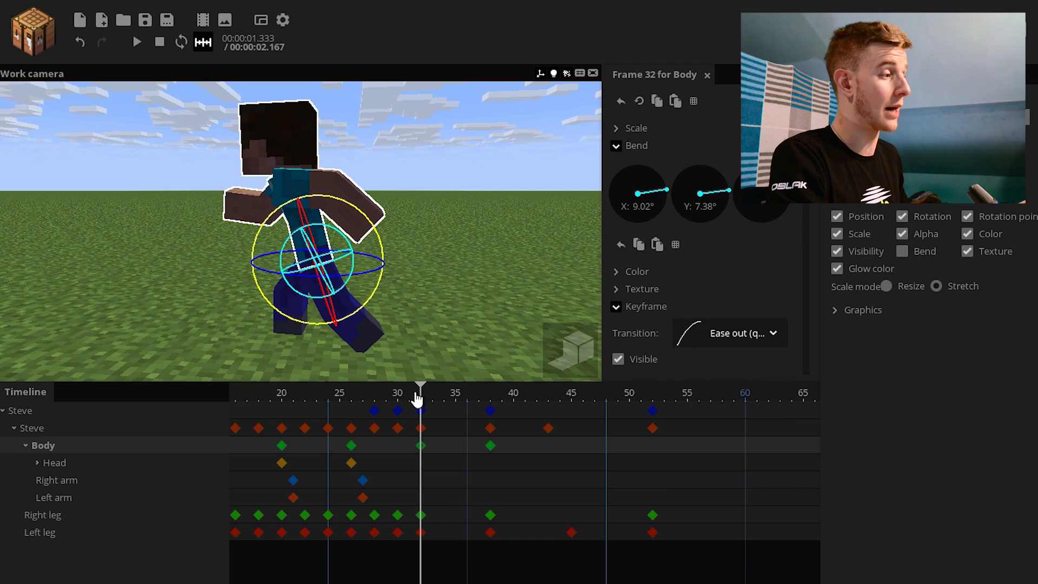
pyautogui.moveTo(416, 394); pyautogui.dragTo(351, 398)
pyautogui.press('space')
pyautogui.press('space')
pyautogui.press('space')
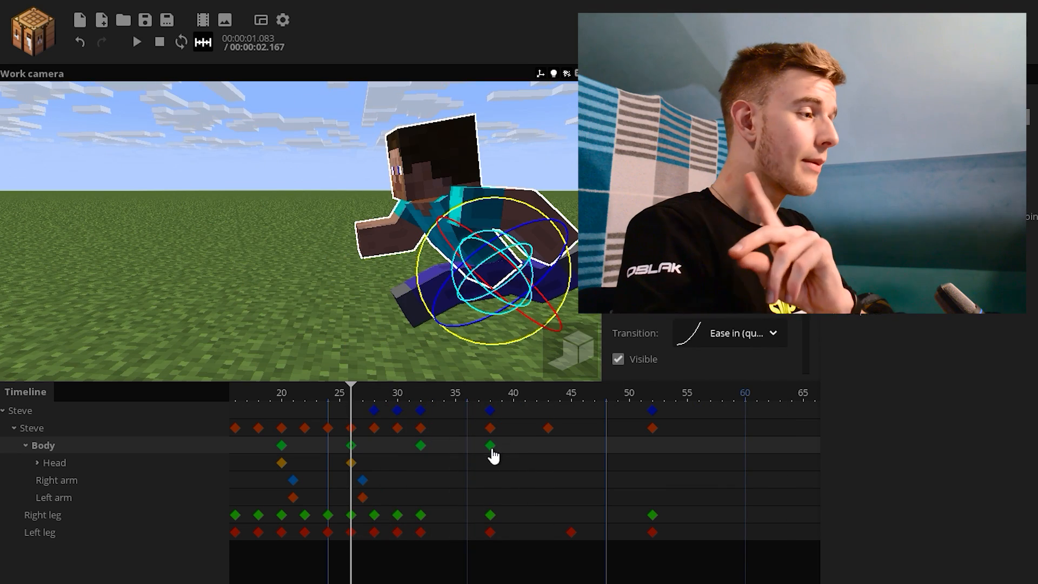
# - Move the body's frame 38 keyframe to frame 42 and replay the motion
pyautogui.click(490, 447)
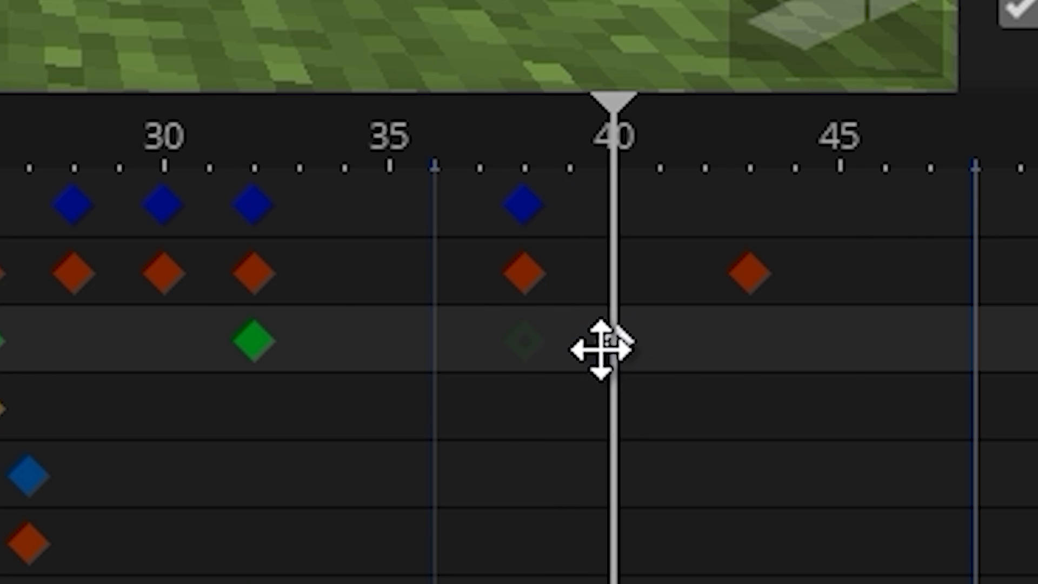
pyautogui.moveTo(601, 349); pyautogui.dragTo(660, 349)
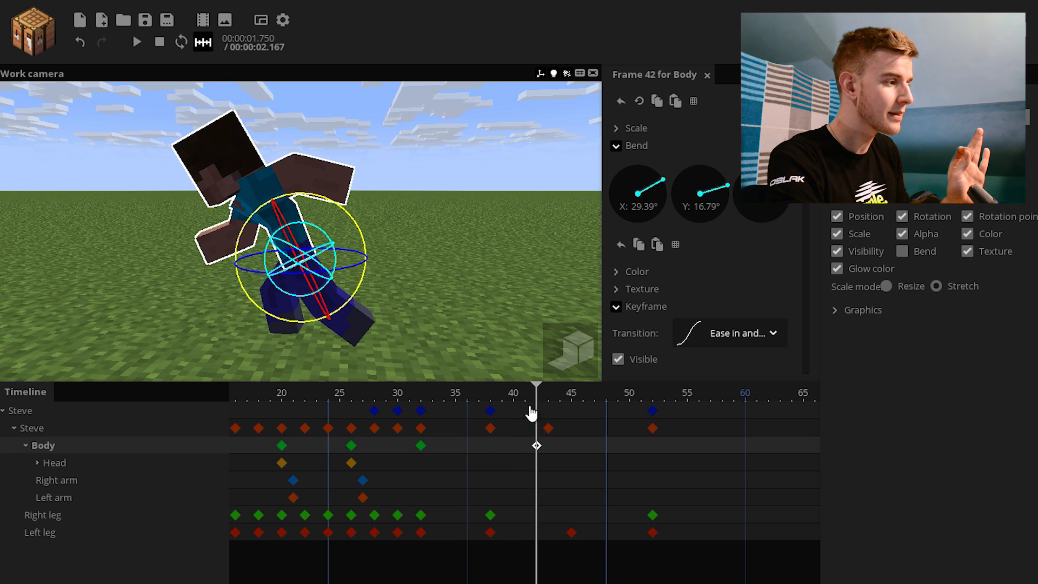
pyautogui.moveTo(531, 409); pyautogui.dragTo(370, 408)
pyautogui.press('space')
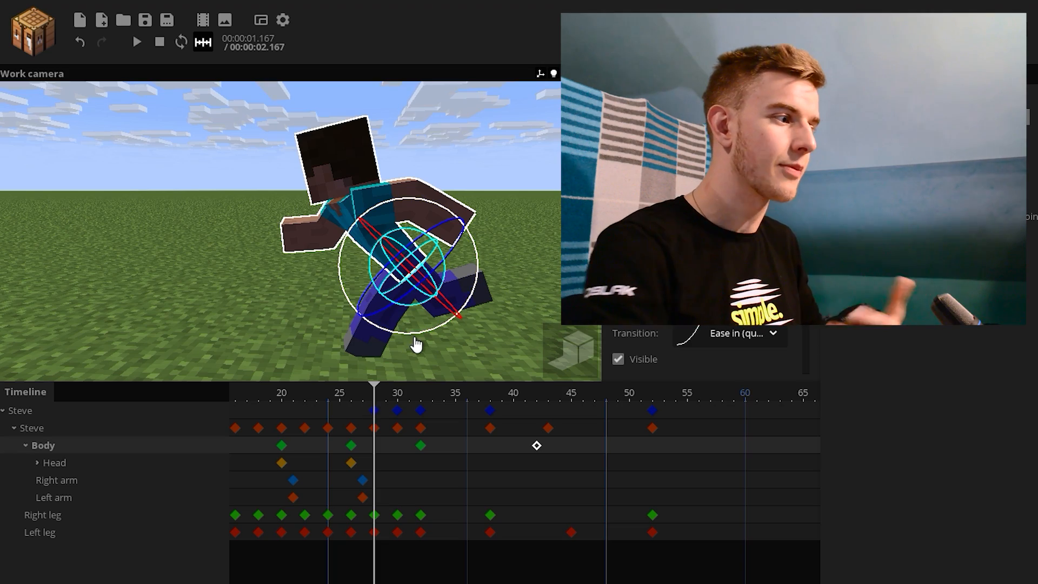
# - Copy the head's frame 26 keyframe to frame 32, rotate the head to about X -9.36° and Y -6.49°, and play it
pyautogui.click(351, 463)
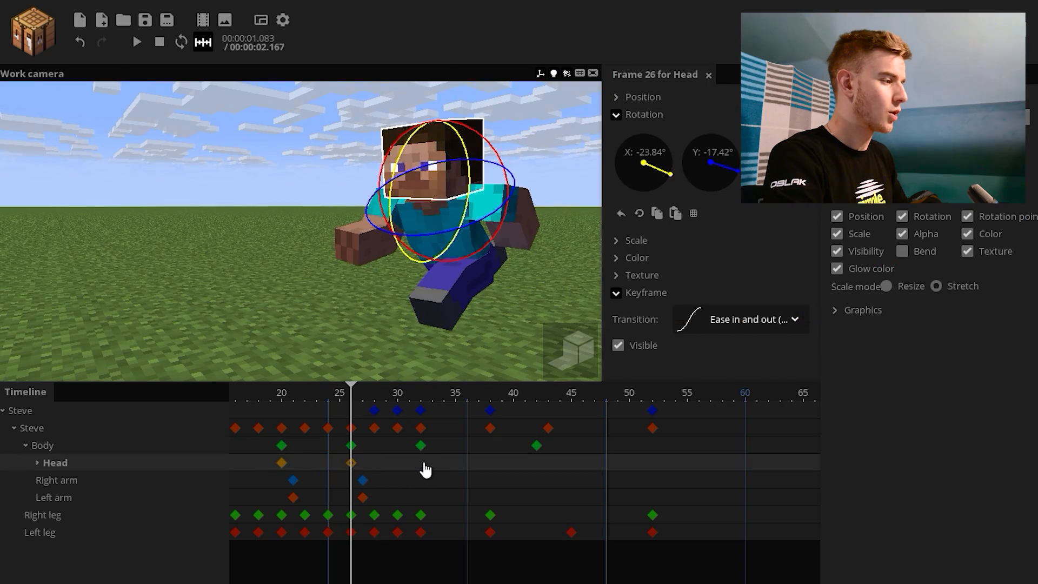
pyautogui.hotkey('ctrl', 'v')
pyautogui.moveTo(424, 344); pyautogui.dragTo(434, 319)
pyautogui.moveTo(349, 190); pyautogui.dragTo(393, 221)
pyautogui.moveTo(372, 396); pyautogui.dragTo(420, 406)
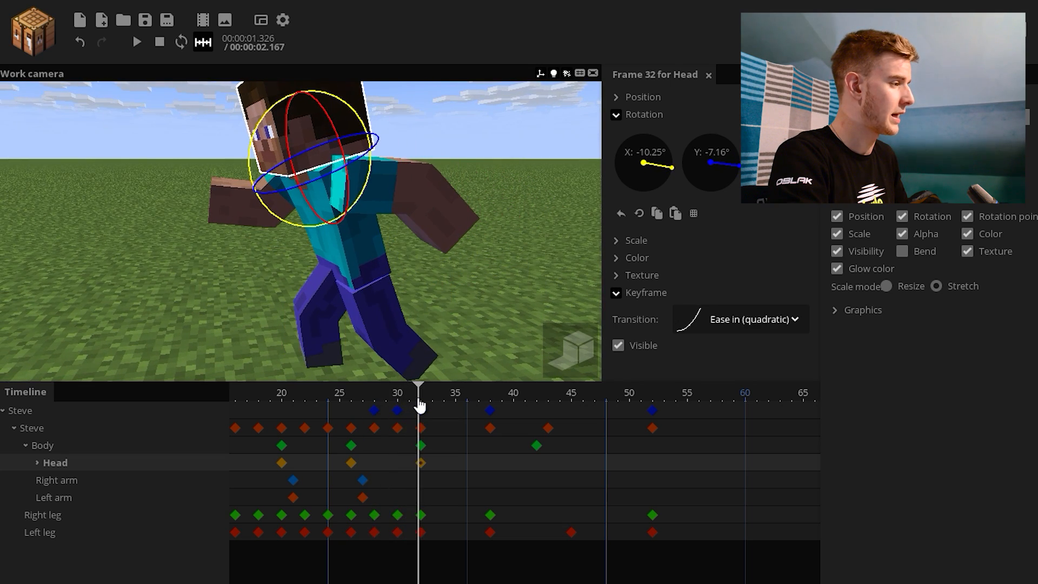
pyautogui.click(421, 463)
pyautogui.press('space')
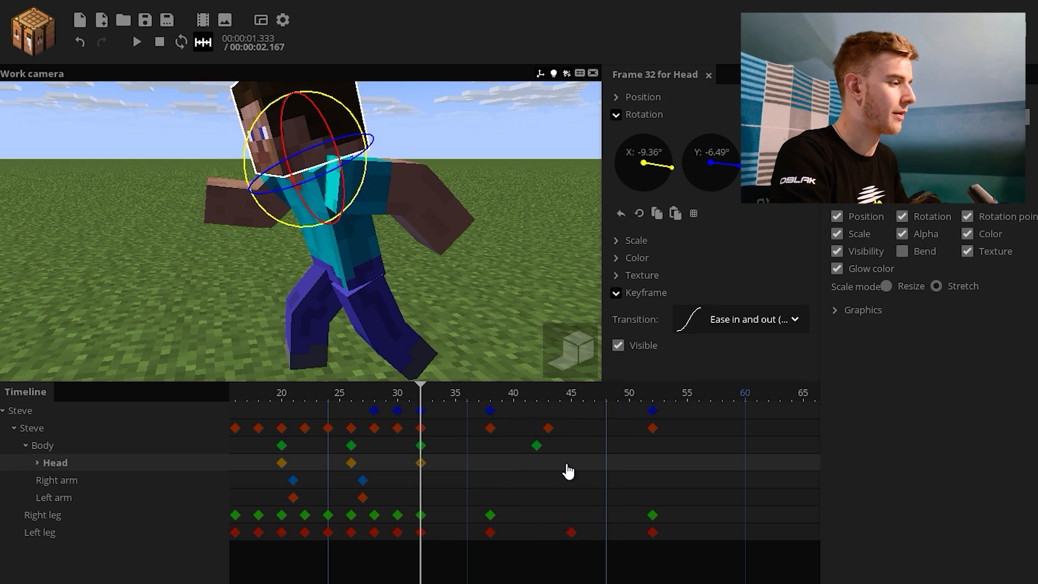
pyautogui.press('space')
# - Re-angle the head at frame 42 to suit the forward-leaning body, and shift that keyframe to frame 45
pyautogui.moveTo(414, 298); pyautogui.dragTo(460, 298)
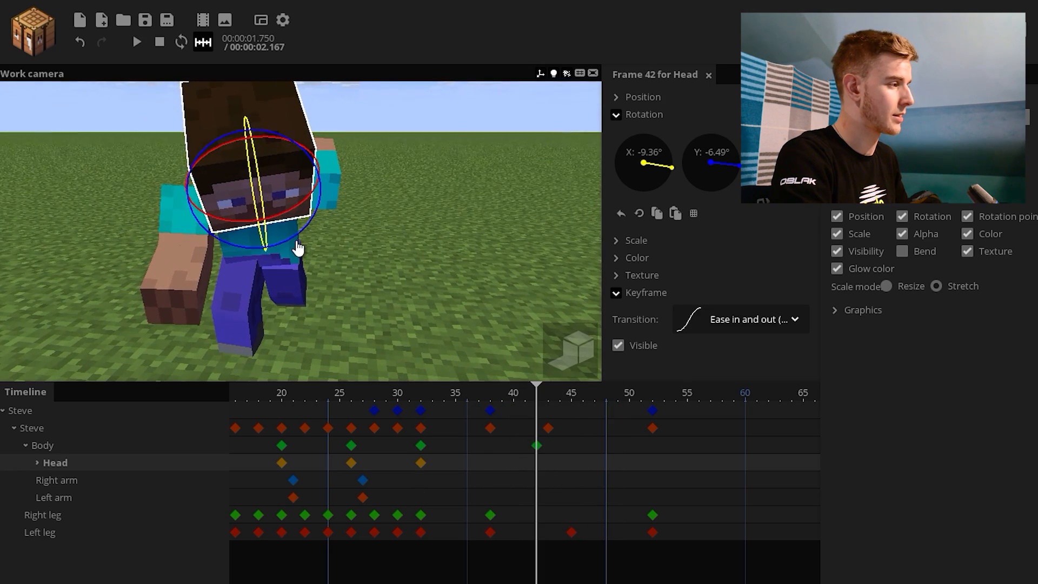
pyautogui.moveTo(295, 243); pyautogui.dragTo(289, 226)
pyautogui.moveTo(346, 281); pyautogui.dragTo(292, 281)
pyautogui.moveTo(296, 232); pyautogui.dragTo(275, 277)
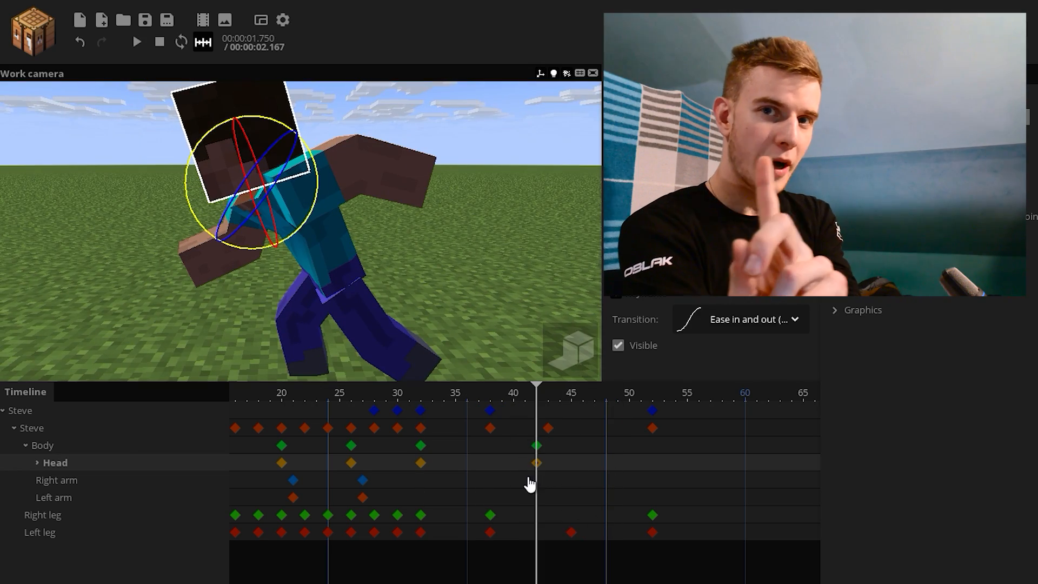
pyautogui.moveTo(536, 463); pyautogui.dragTo(571, 463)
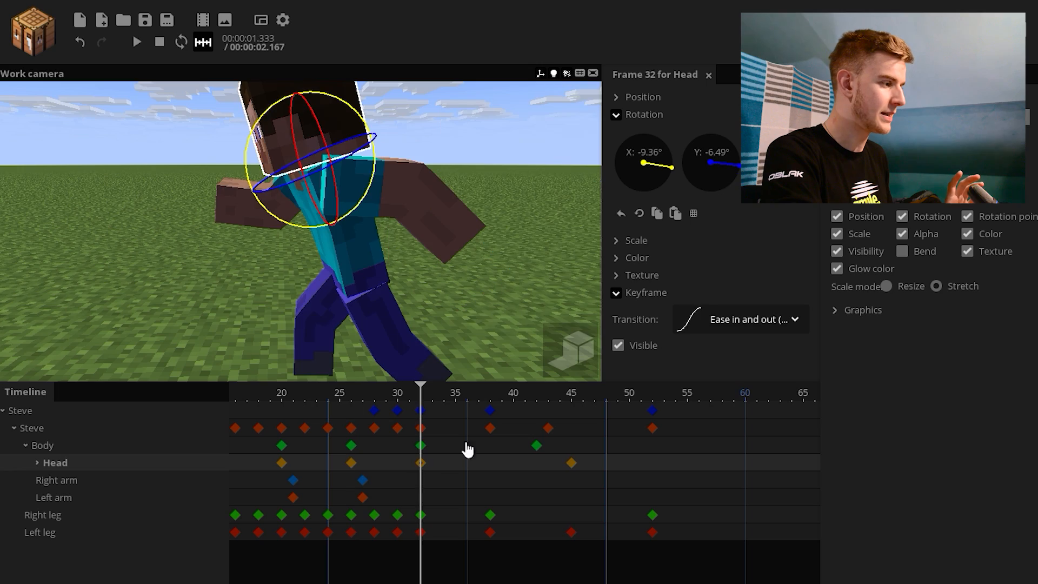
pyautogui.moveTo(469, 404); pyautogui.dragTo(328, 403)
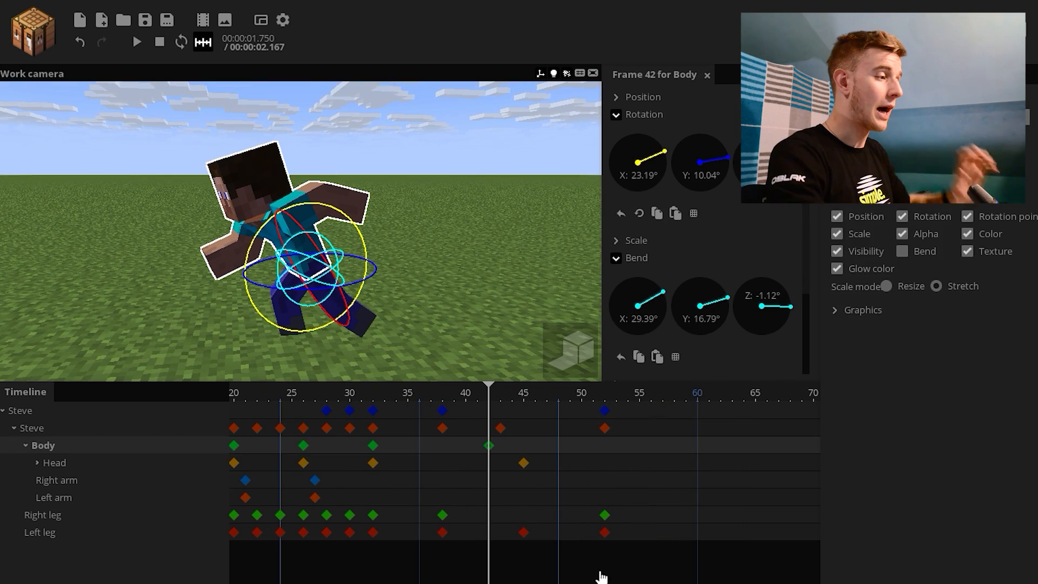
# - Copy the body's frame 42 keyframe to frame 60 and reset its bend and rotation to 0° on all axes
pyautogui.click(605, 453)
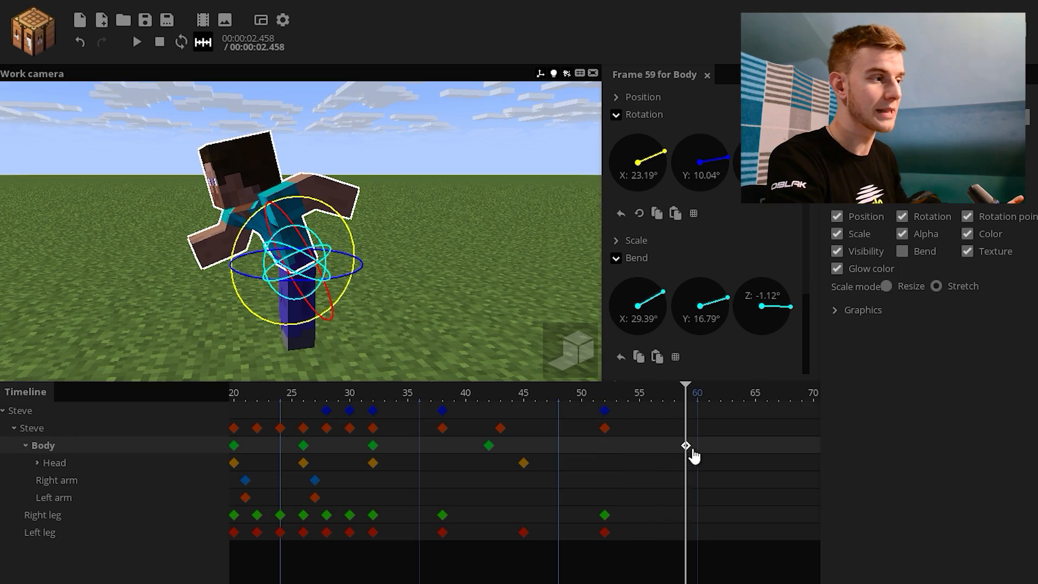
pyautogui.moveTo(459, 251); pyautogui.dragTo(614, 276)
pyautogui.rightClick(641, 309)
pyautogui.rightClick(702, 312)
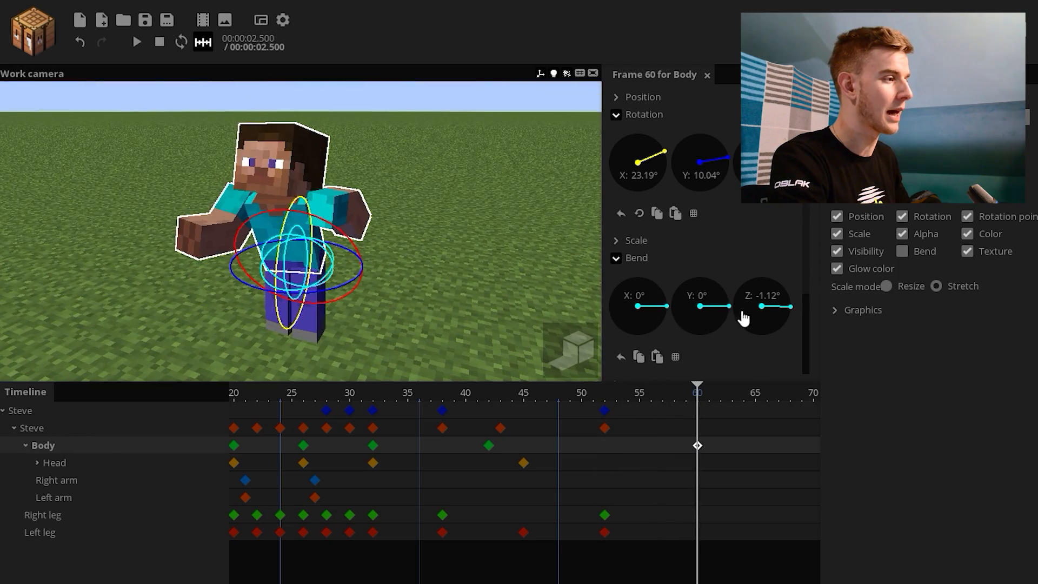
pyautogui.rightClick(760, 313)
pyautogui.rightClick(705, 170)
pyautogui.rightClick(757, 170)
pyautogui.rightClick(643, 170)
# - Adjust the body at frame 60 to about 0.59° X rotation and 4.37° X bend
pyautogui.press('w')
pyautogui.moveTo(447, 197); pyautogui.dragTo(446, 198, button='right')
pyautogui.moveTo(377, 241); pyautogui.dragTo(378, 250)
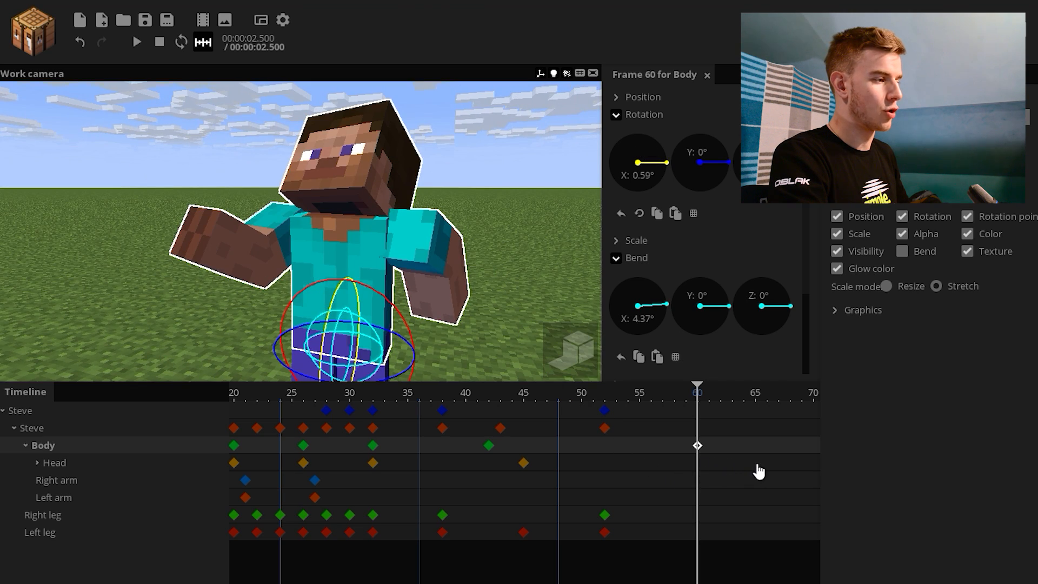
# - Add a head keyframe at frame 66 and straighten the head
pyautogui.click(767, 465)
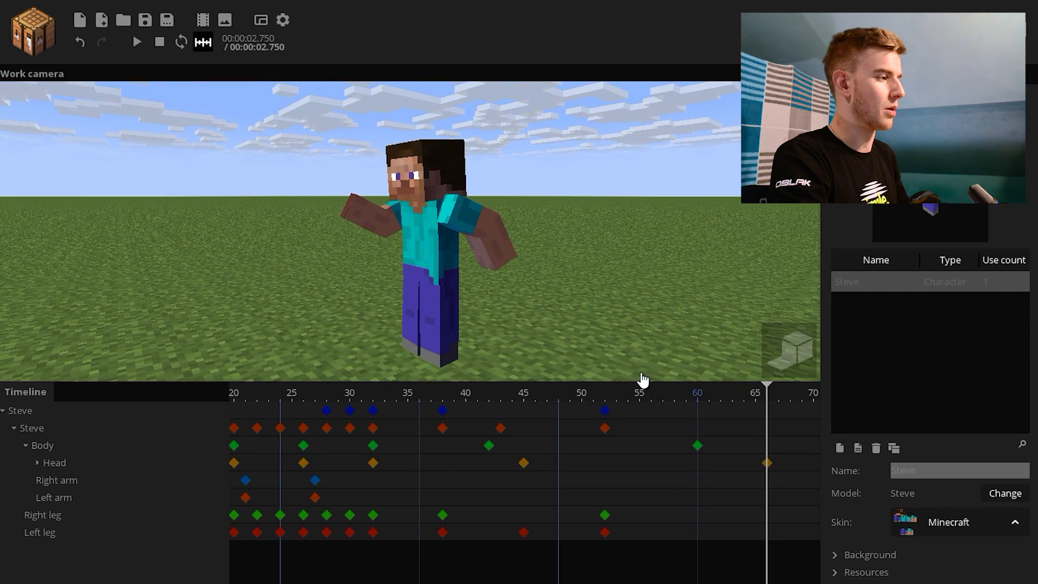
# - Play back the braking motion and shift the head's frame 66 keyframe to frame 62
pyautogui.moveTo(643, 394); pyautogui.dragTo(324, 381)
pyautogui.press('space')
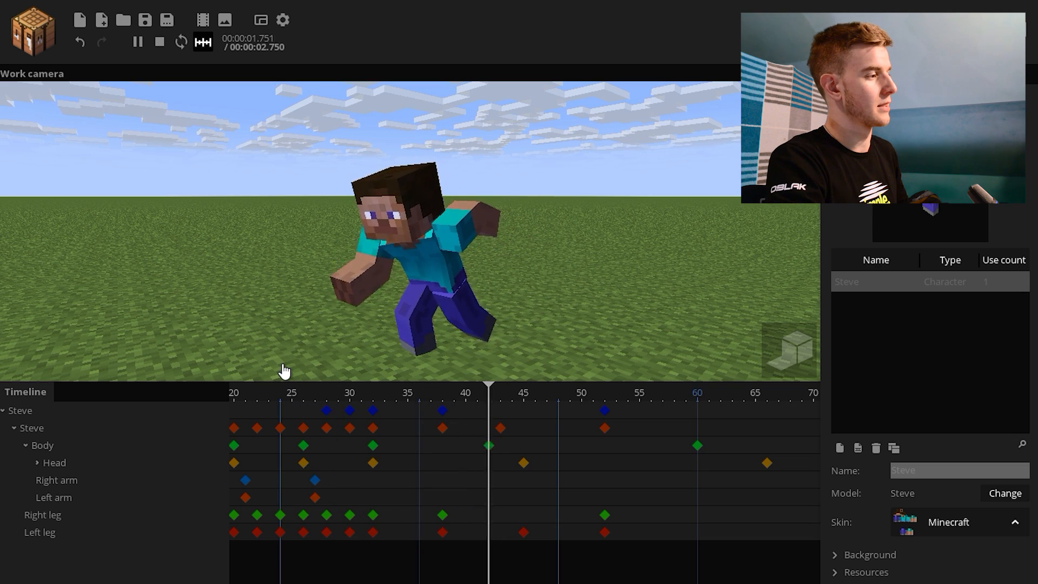
pyautogui.click(767, 464)
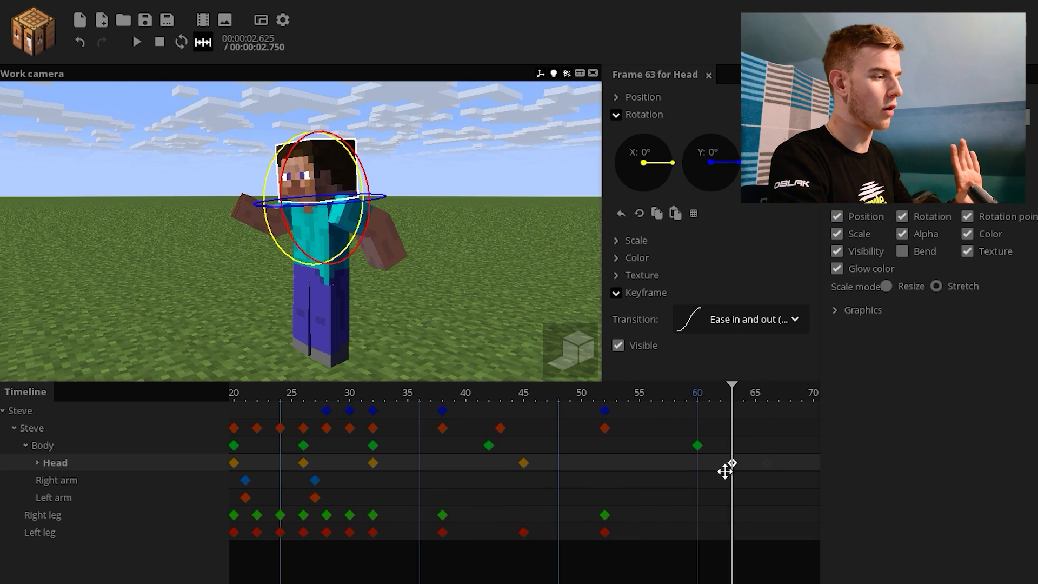
pyautogui.moveTo(725, 472); pyautogui.dragTo(720, 471)
pyautogui.press('space')
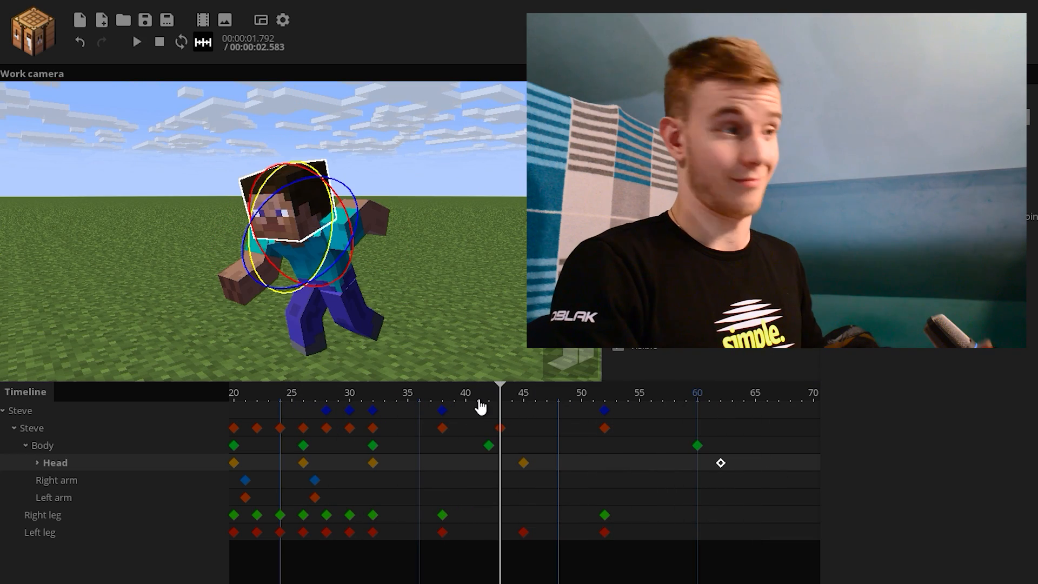
# - Try copying both arms' frame 21 keyframes to frame 33 and play back the arm motion
pyautogui.click(292, 397)
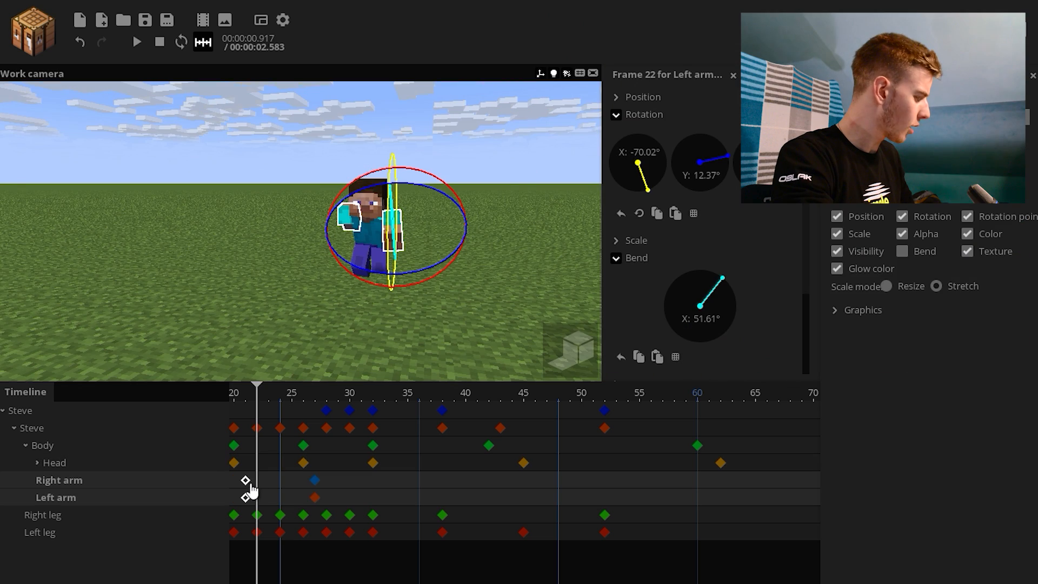
pyautogui.moveTo(375, 483); pyautogui.dragTo(383, 483)
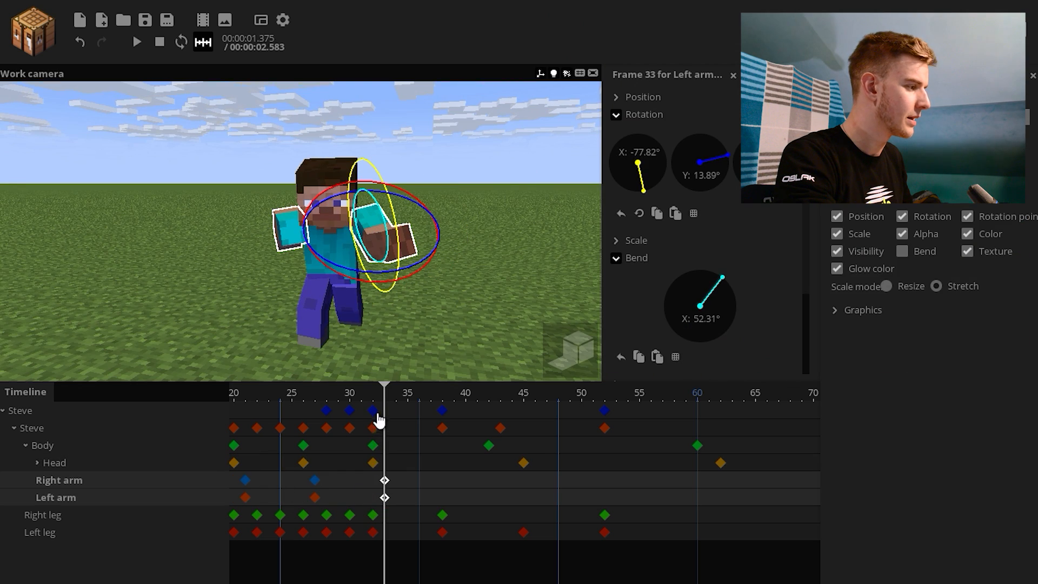
pyautogui.press('space')
pyautogui.moveTo(379, 398); pyautogui.dragTo(295, 405)
pyautogui.press('space')
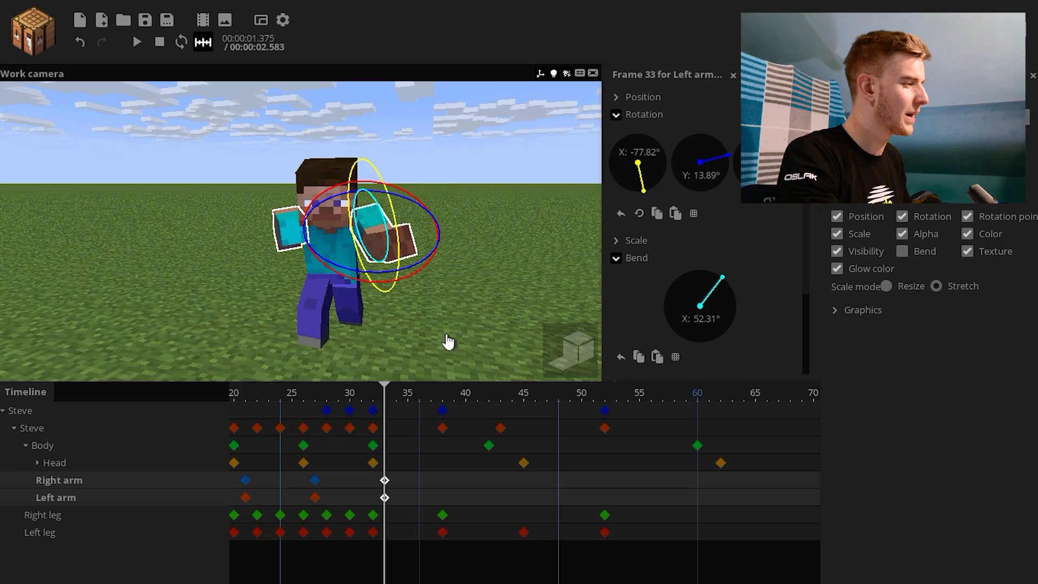
# - Try swinging the left arm at frame 33 to about -16.67° Y rotation and refine its angle
pyautogui.click(446, 337)
pyautogui.click(388, 481)
pyautogui.moveTo(453, 286); pyautogui.dragTo(454, 312)
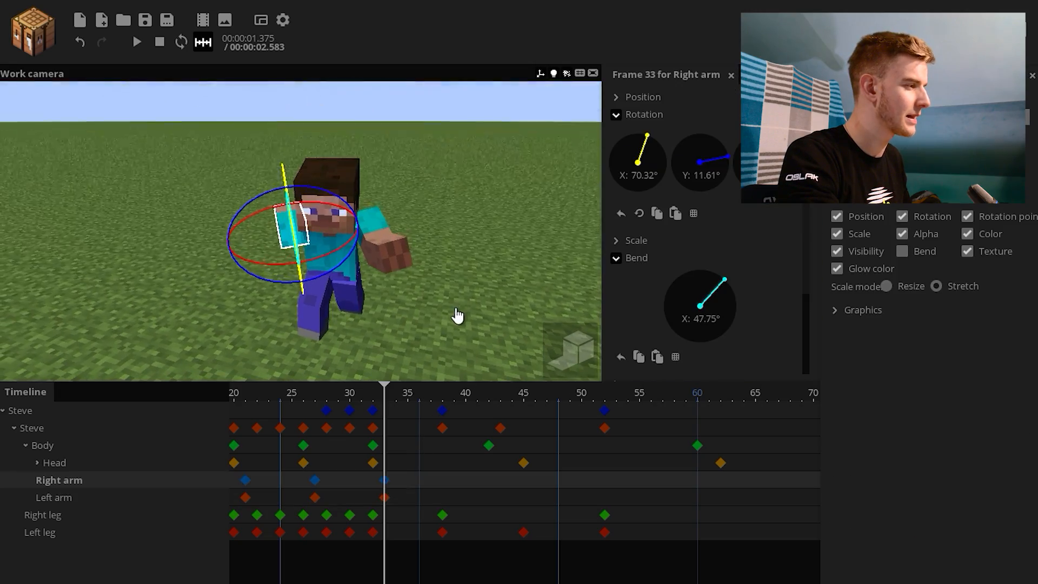
pyautogui.click(384, 497)
pyautogui.moveTo(394, 283); pyautogui.dragTo(408, 284)
pyautogui.moveTo(415, 311); pyautogui.dragTo(476, 271)
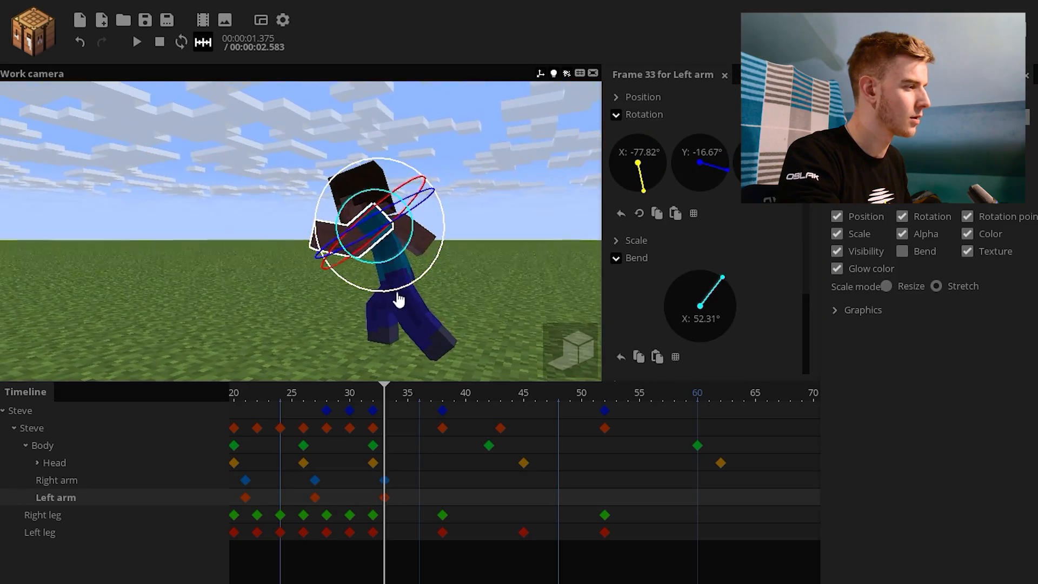
pyautogui.moveTo(397, 293); pyautogui.dragTo(433, 295)
pyautogui.moveTo(403, 262); pyautogui.dragTo(421, 282)
# - Rotate the right arm at frame 33 to suit the braking pose
pyautogui.click(384, 480)
pyautogui.moveTo(373, 324); pyautogui.dragTo(351, 322)
pyautogui.moveTo(303, 268); pyautogui.dragTo(314, 267)
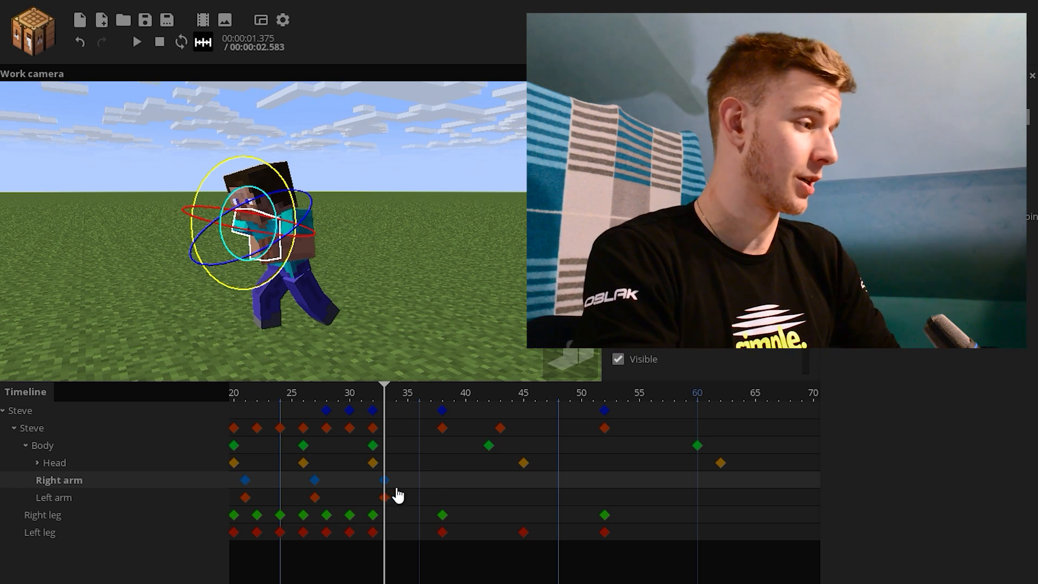
# - Remove both arms' frame 33 keyframes and set their frame 27 transition to Ease in and out
pyautogui.moveTo(397, 495); pyautogui.dragTo(329, 495)
pyautogui.click(730, 333)
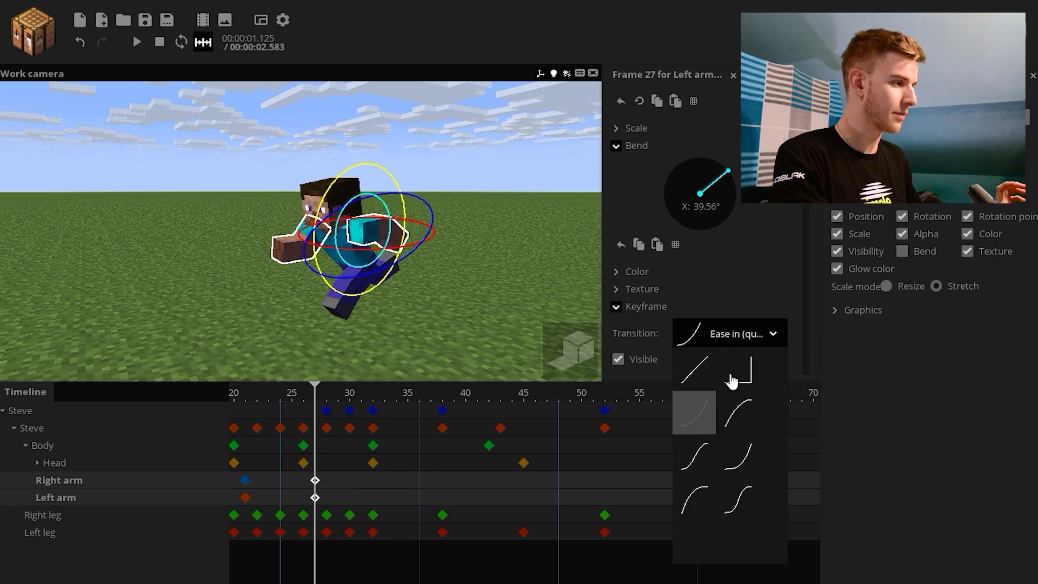
pyautogui.click(704, 458)
# - Copy both arms' frame 21 keyframes to frame 41 and re-pose each arm there
pyautogui.moveTo(263, 476); pyautogui.dragTo(237, 500)
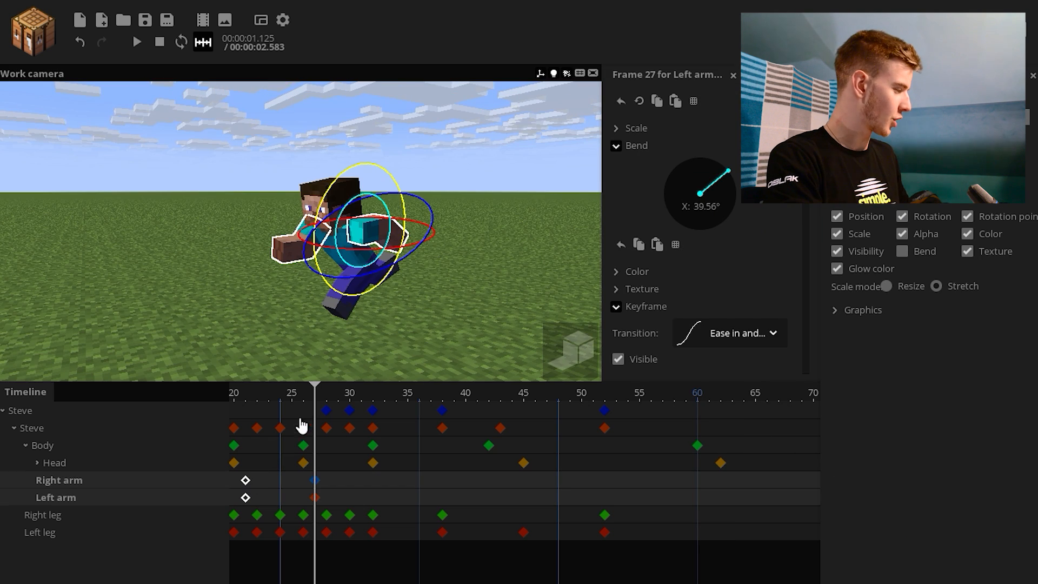
pyautogui.moveTo(316, 398); pyautogui.dragTo(465, 399)
pyautogui.hotkey('ctrl', 'v')
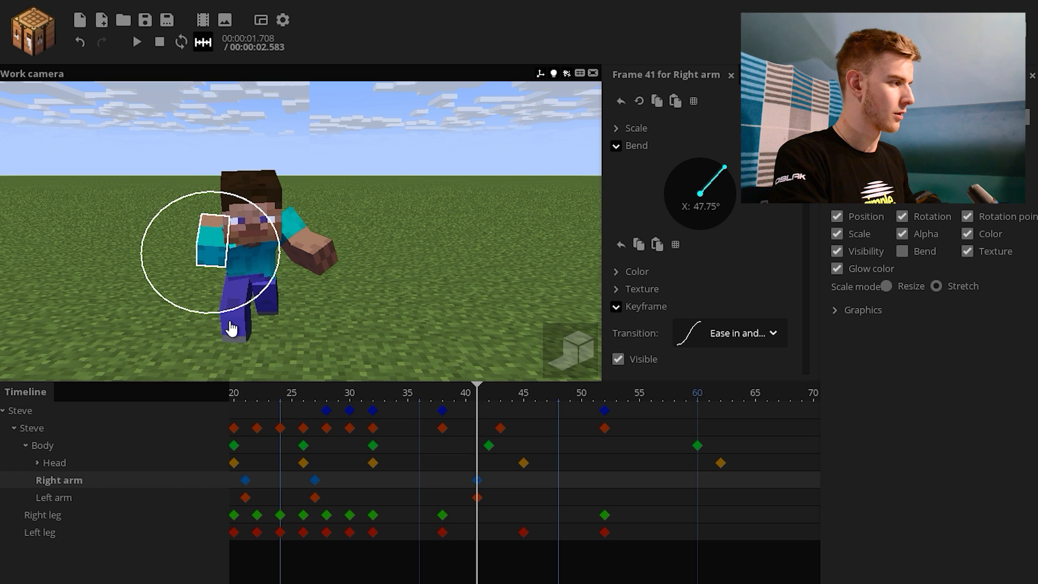
pyautogui.click(477, 498)
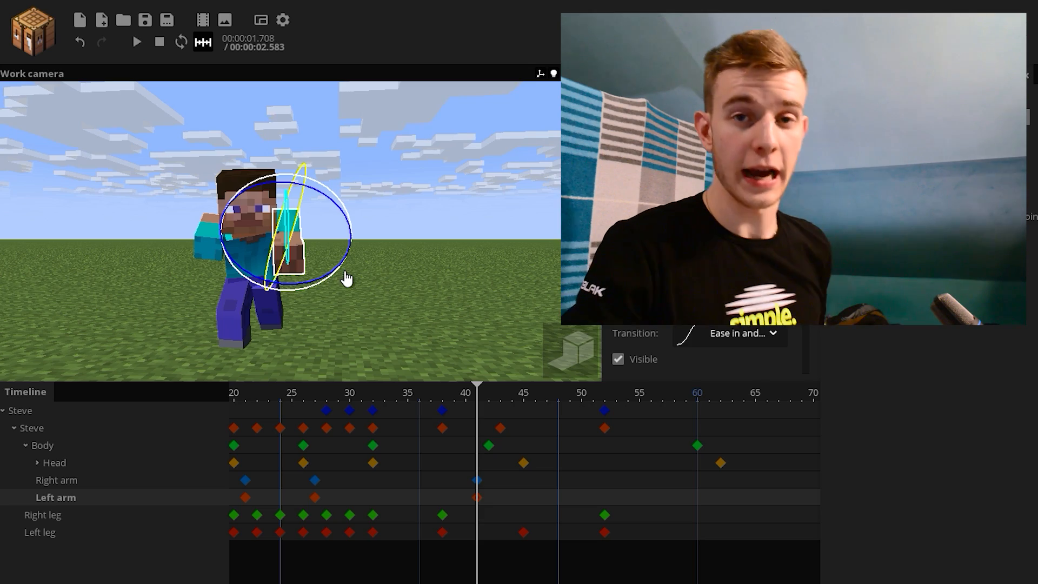
# - Shift both arms' frame 41 keyframes to frame 48 and play back the motion
pyautogui.click(302, 398)
pyautogui.press('space')
pyautogui.click(284, 398)
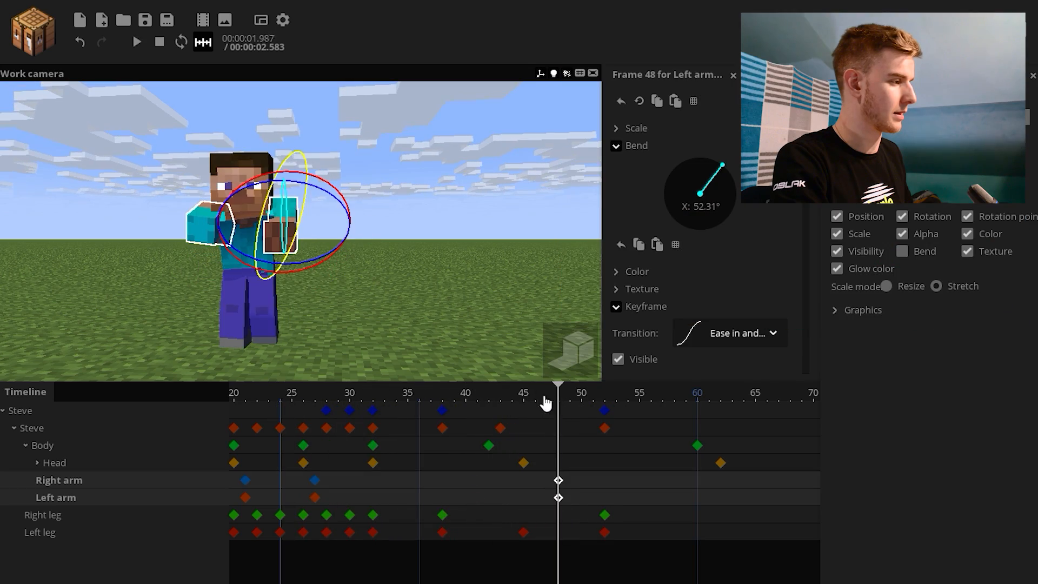
pyautogui.moveTo(544, 399); pyautogui.dragTo(268, 396)
pyautogui.press('space')
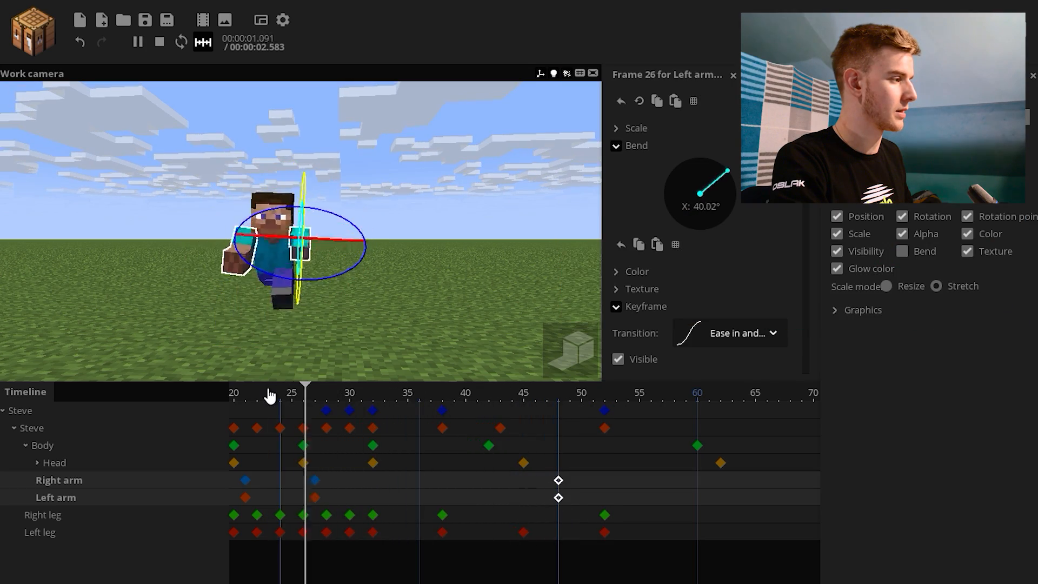
# - Set the transition of both arms' frame 27 keyframes to Ease out and play back the result
pyautogui.press('space')
pyautogui.click(739, 342)
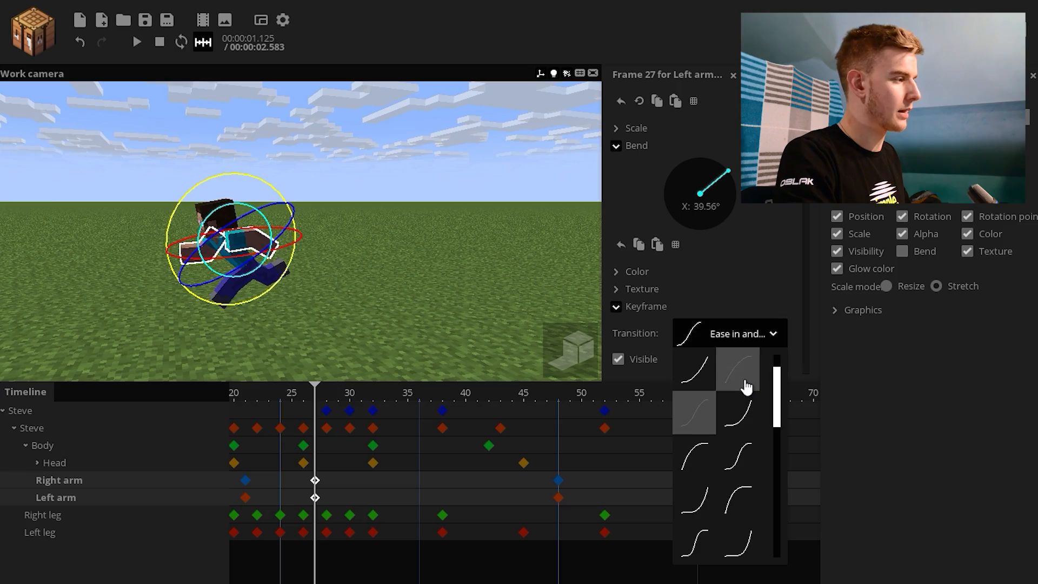
pyautogui.click(744, 386)
pyautogui.press('space')
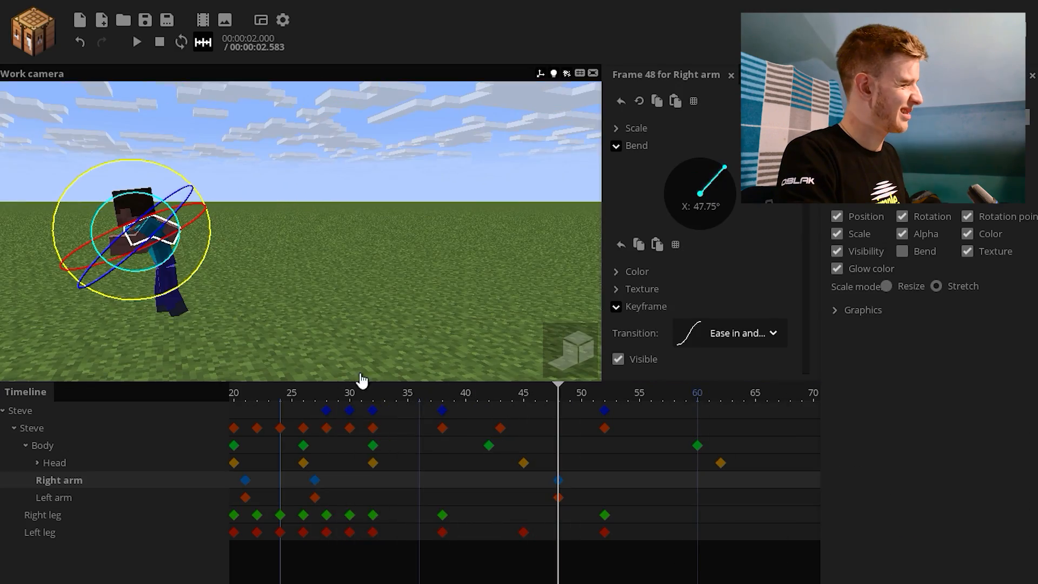
pyautogui.click(364, 274)
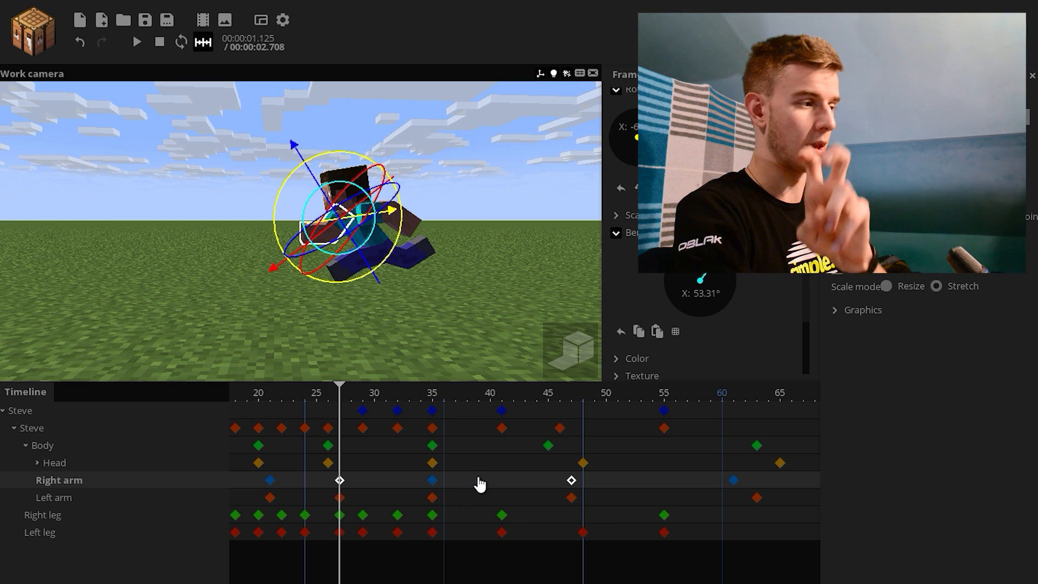
# - Check the right arm's keyframes at frames 35 and 47, and shift the final right arm keyframe to frame 62 and left arm's to 64
pyautogui.click(431, 405)
pyautogui.click(340, 399)
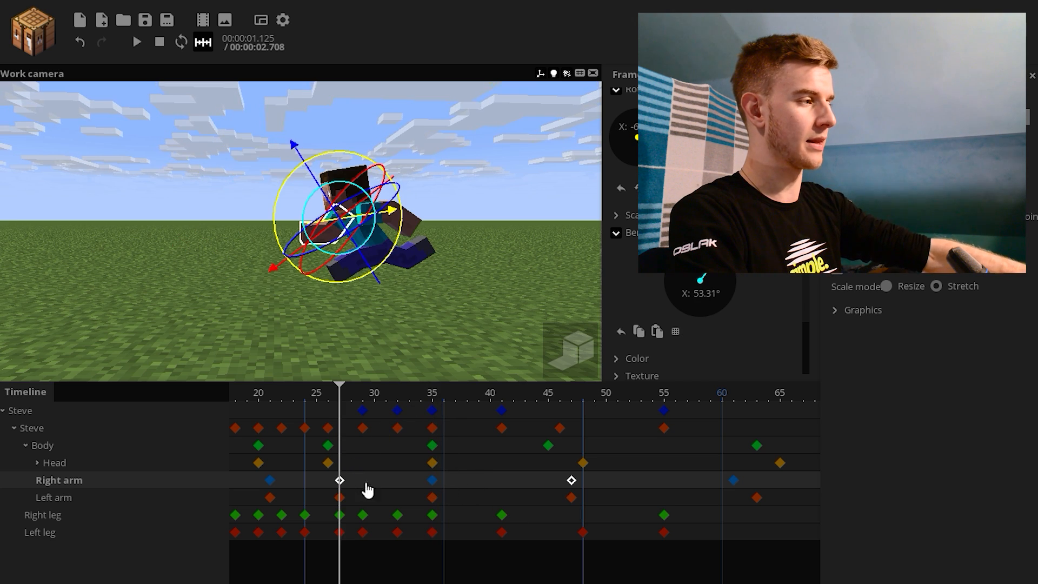
pyautogui.click(432, 480)
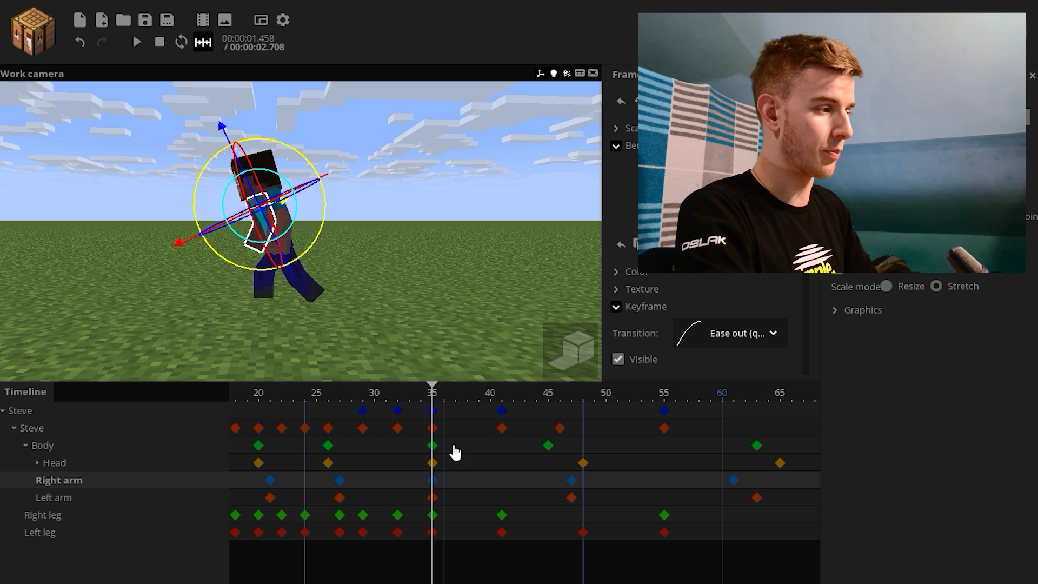
pyautogui.click(572, 480)
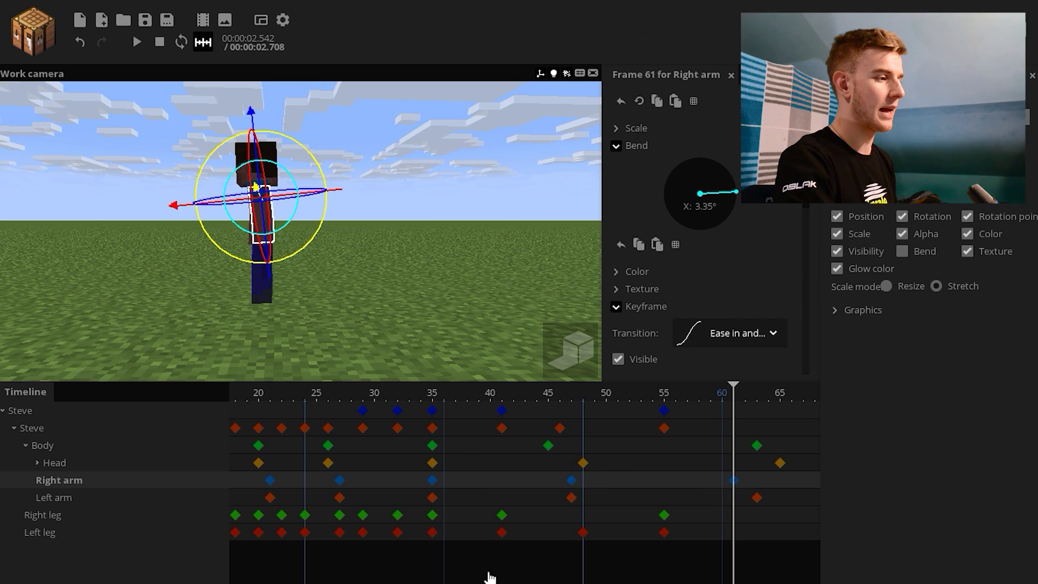
pyautogui.scroll(-3, 602, 520)
pyautogui.click(669, 487)
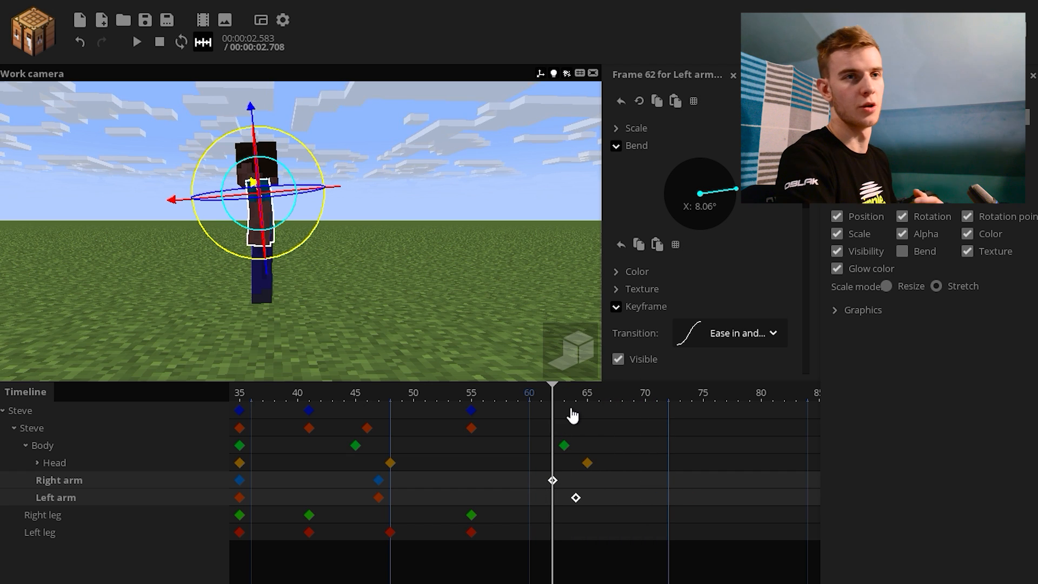
# - Examine the braking section's keyframes between frames 26 and 37, including the right arm's motion
pyautogui.scroll(4, 436, 422)
pyautogui.click(428, 353)
pyautogui.scroll(2, 410, 504)
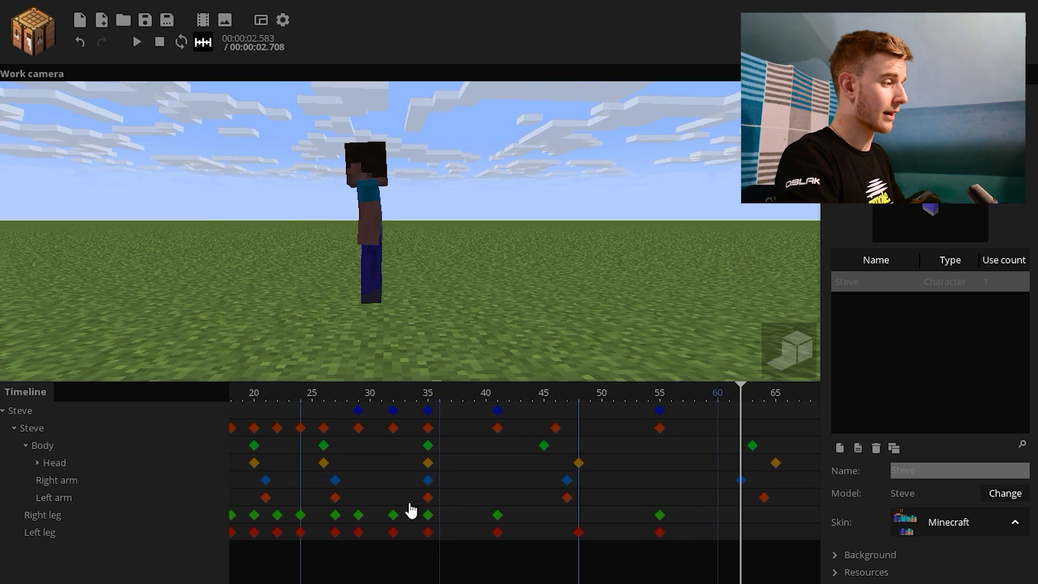
pyautogui.moveTo(334, 403); pyautogui.dragTo(325, 439)
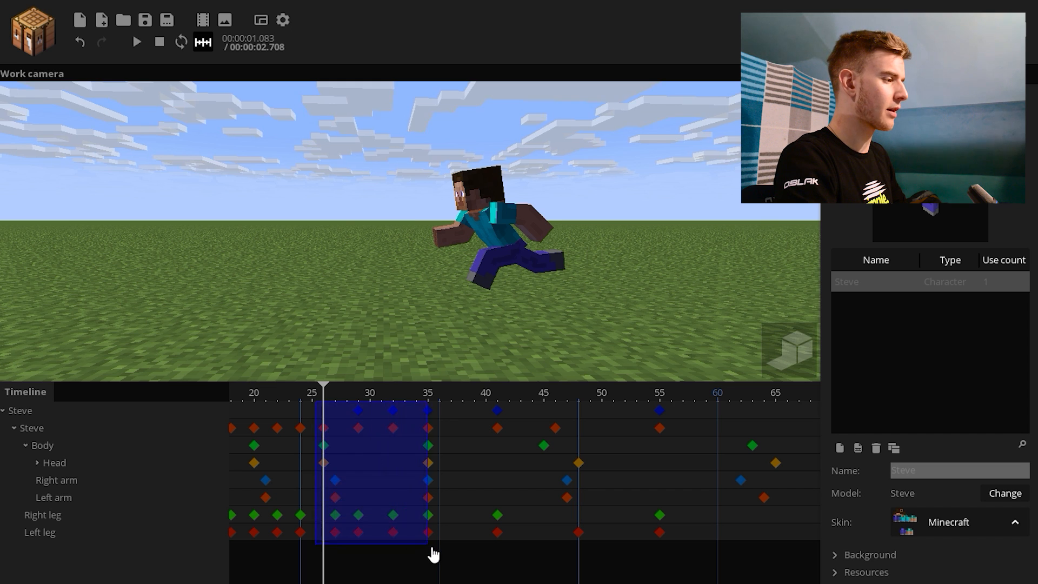
pyautogui.moveTo(434, 554); pyautogui.dragTo(433, 554)
pyautogui.click(457, 491)
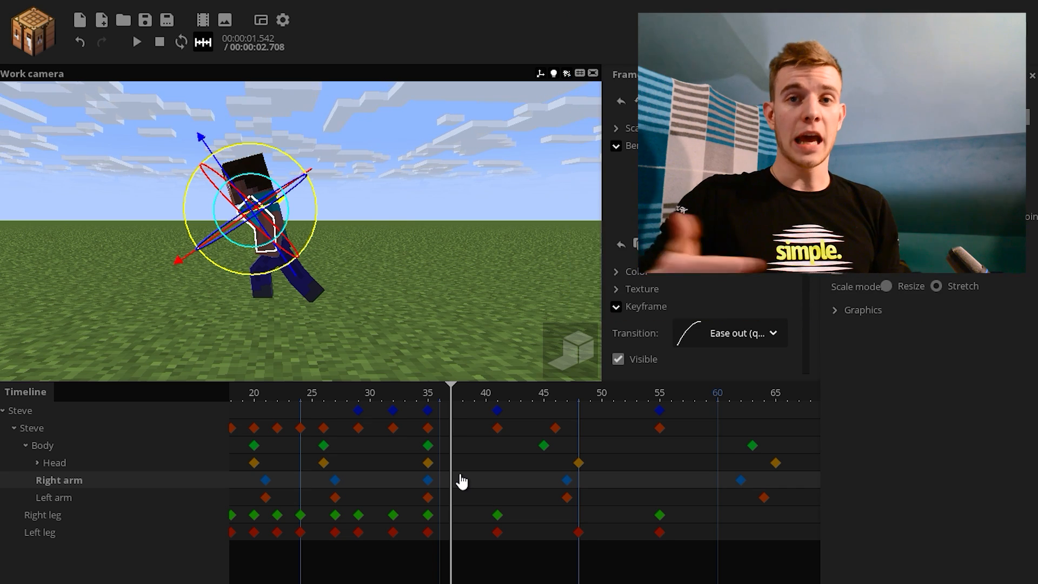
pyautogui.moveTo(442, 407); pyautogui.dragTo(323, 551)
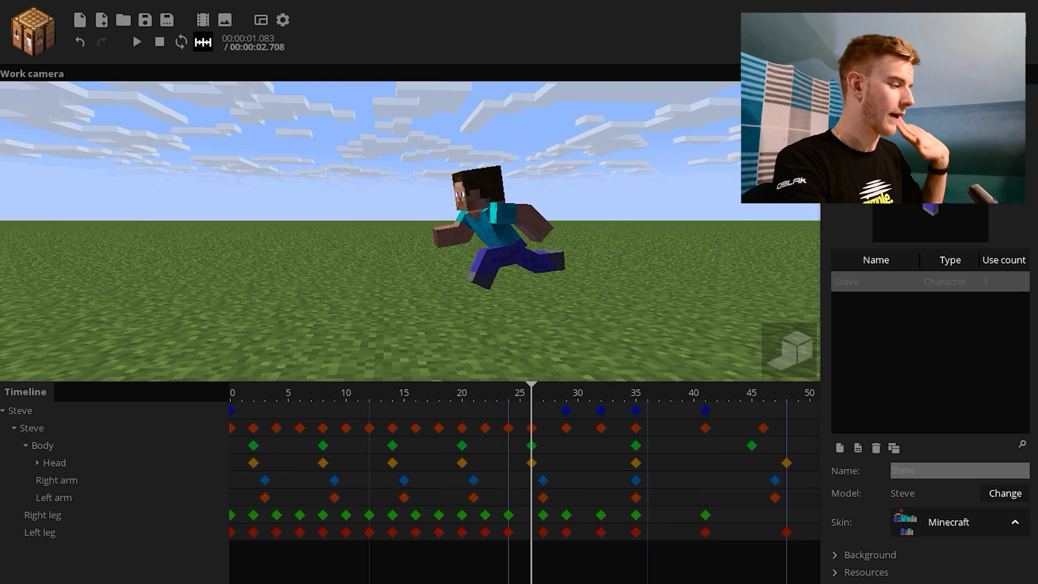
# - Return the animation to its start, reframe Steve in the work camera and save the project
pyautogui.click(233, 398)
pyautogui.scroll(-1, 265, 398)
pyautogui.moveTo(346, 303); pyautogui.dragTo(425, 328, button='right')
pyautogui.hotkey('ctrl', 's')
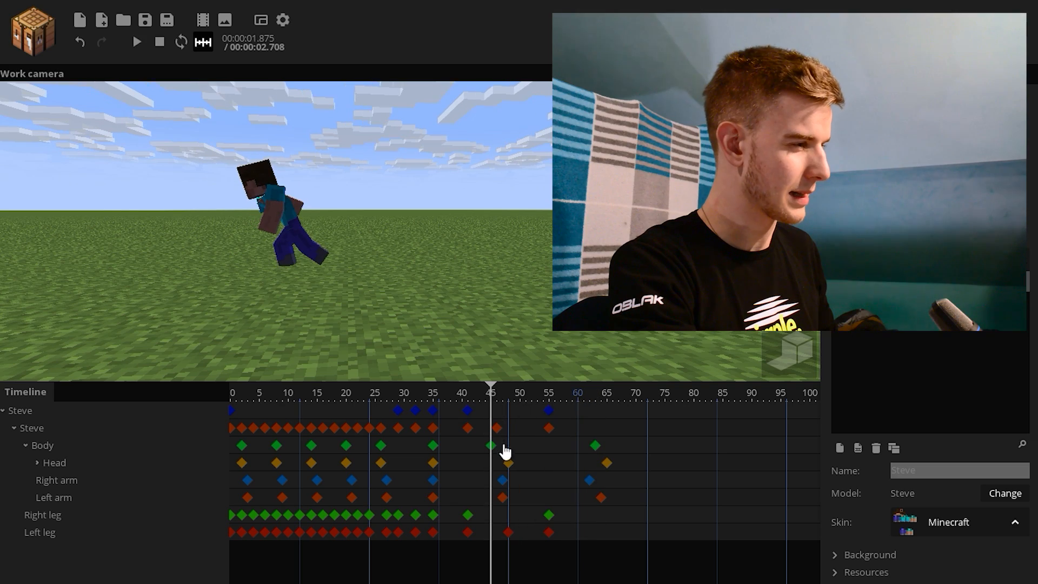
# - Lean Steve's body further forward at the frame 45 keyframe
pyautogui.click(491, 445)
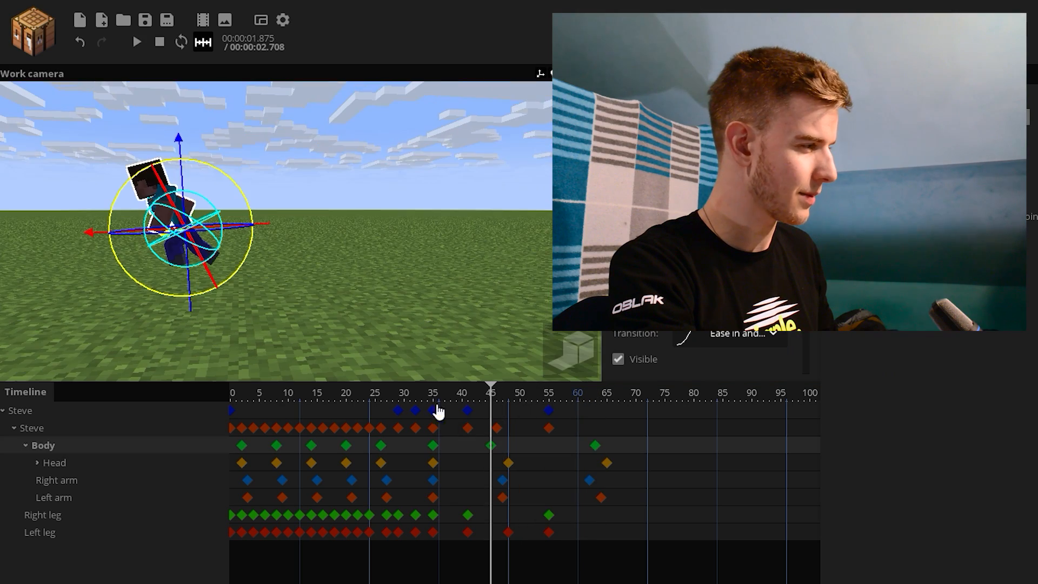
pyautogui.moveTo(381, 335); pyautogui.dragTo(338, 336, button='right')
pyautogui.moveTo(351, 301); pyautogui.dragTo(351, 295, button='right')
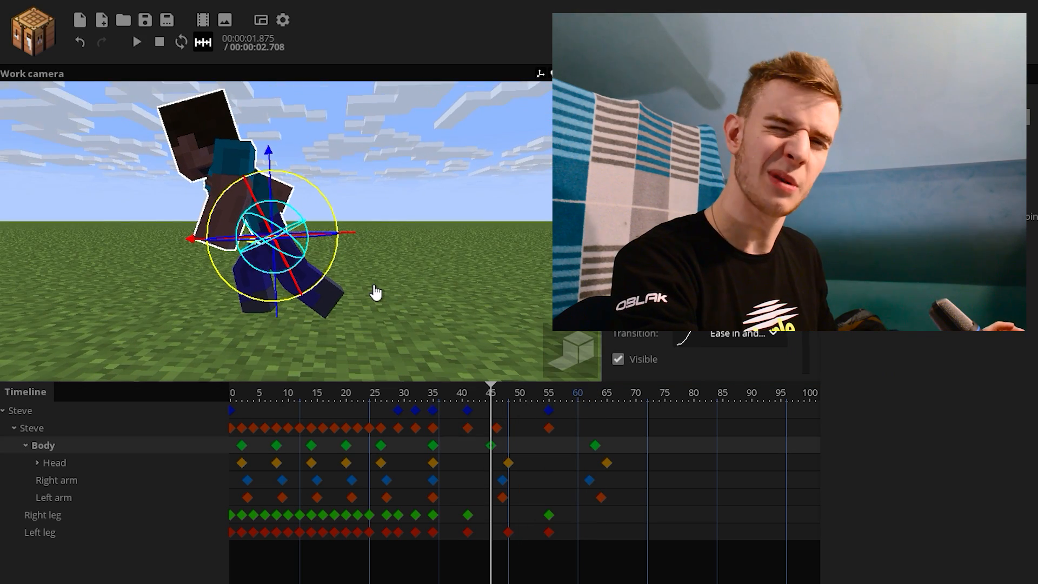
pyautogui.moveTo(330, 271); pyautogui.dragTo(340, 257)
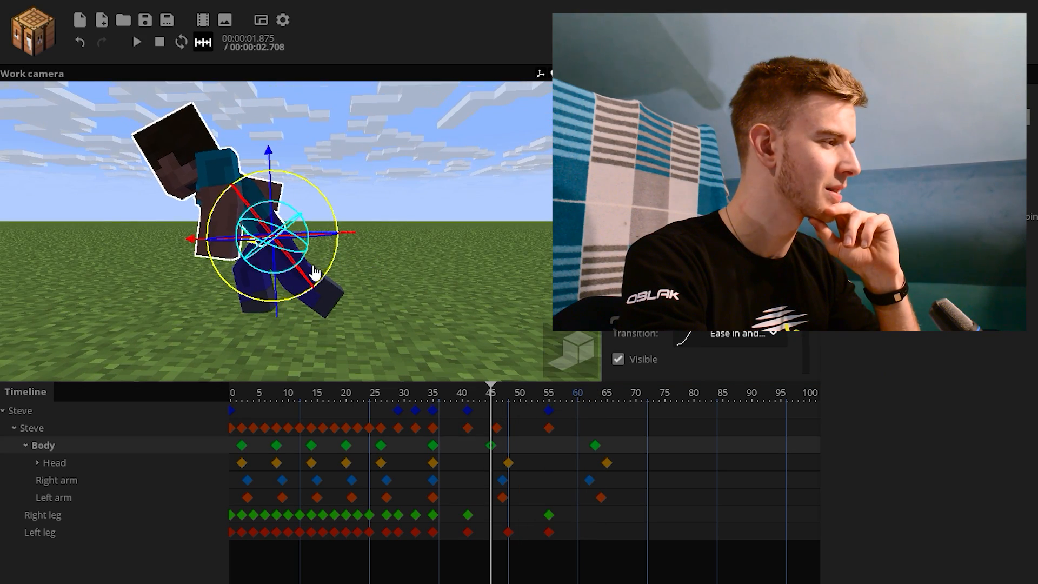